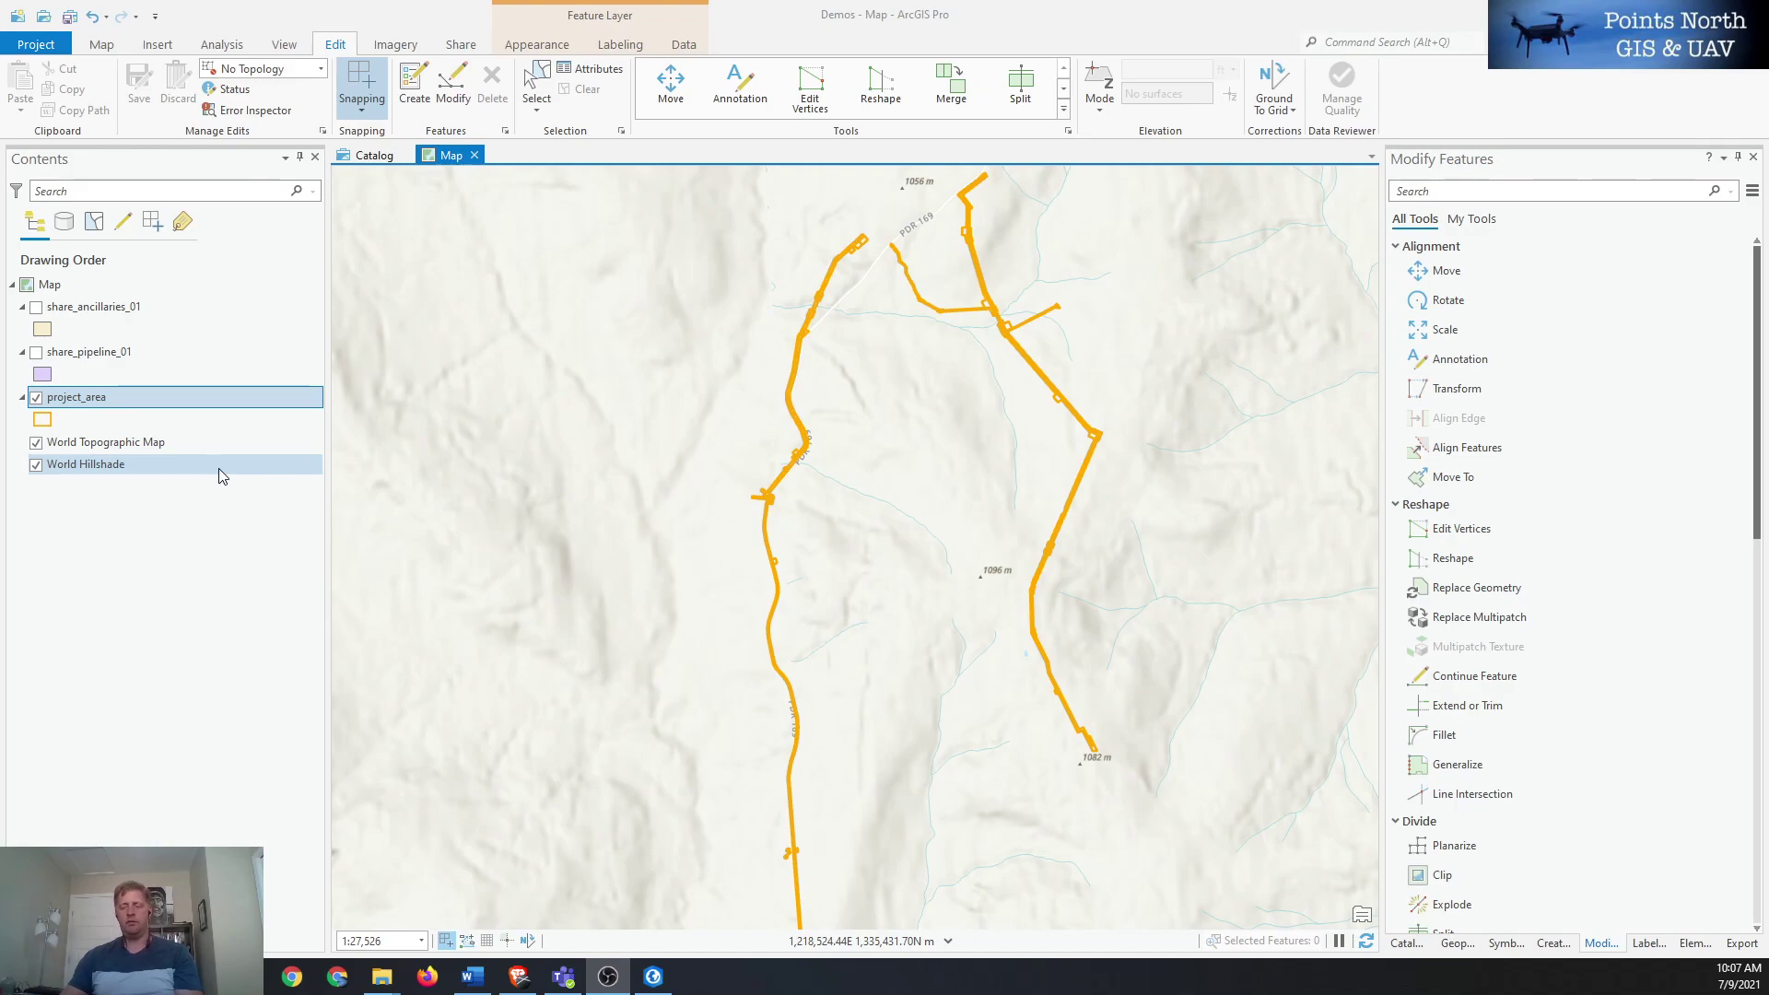
Pan and zoom the map to frame the pipeline lines.
left_click_drag(669, 423, 727, 490)
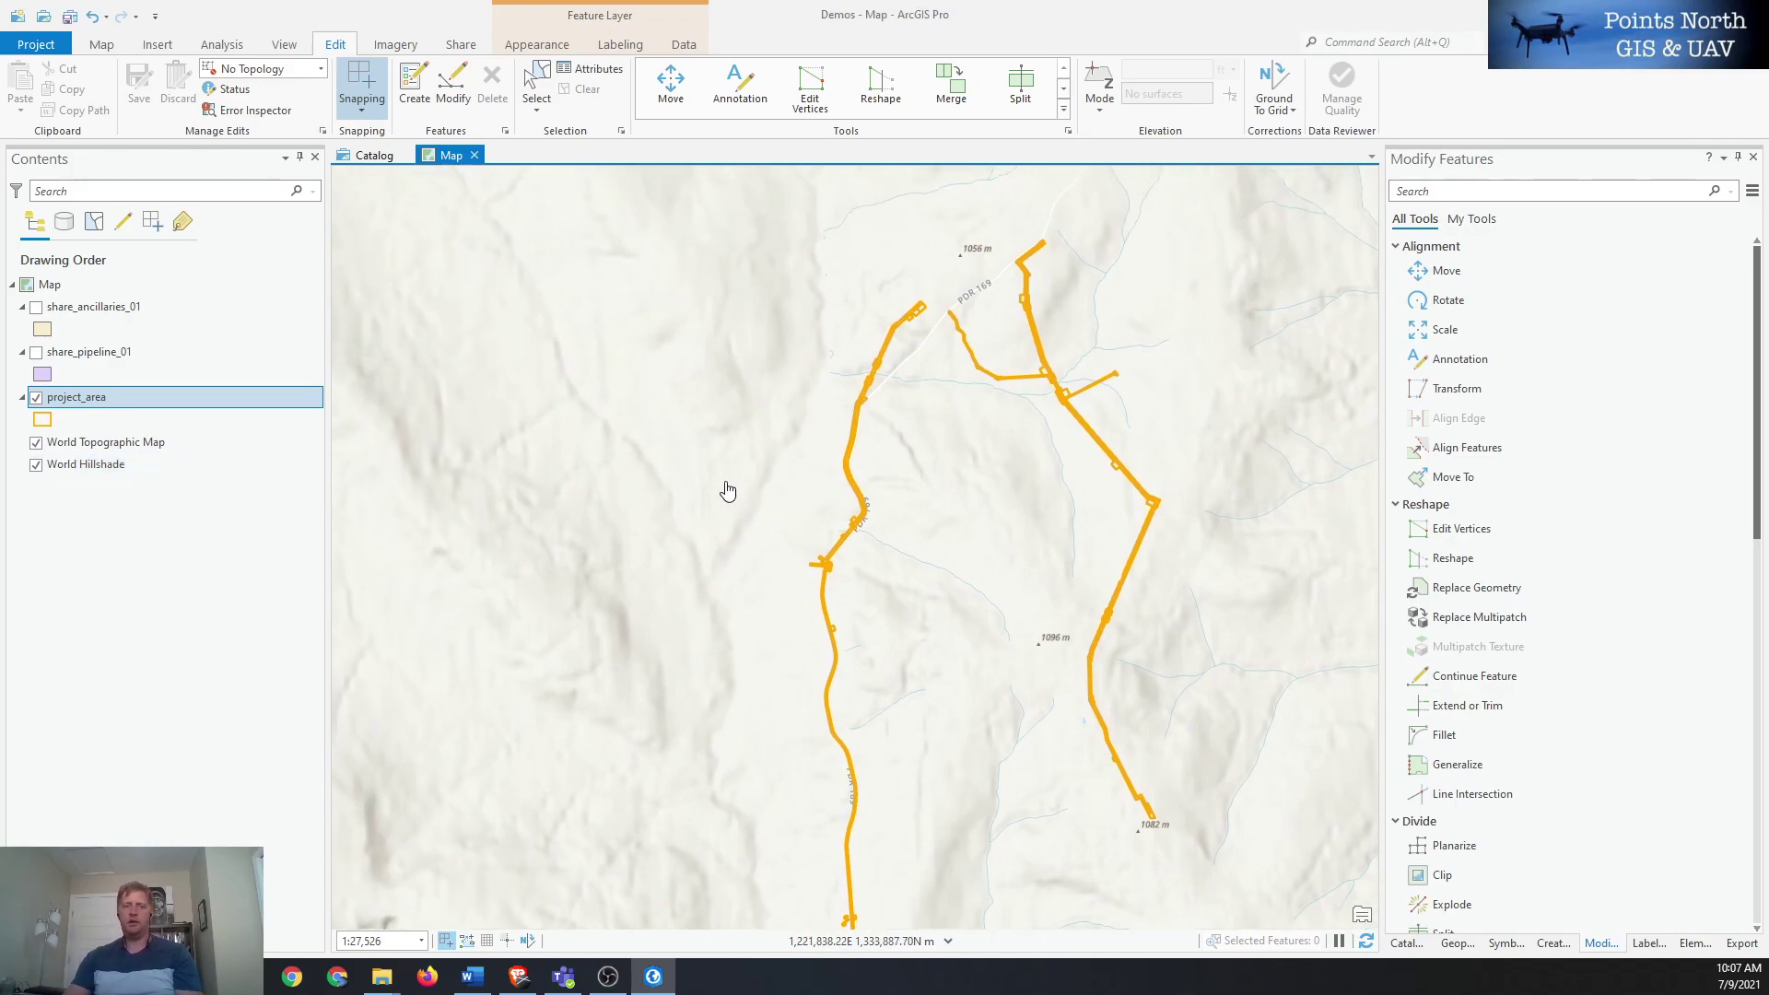
left_click_drag(909, 556, 777, 526)
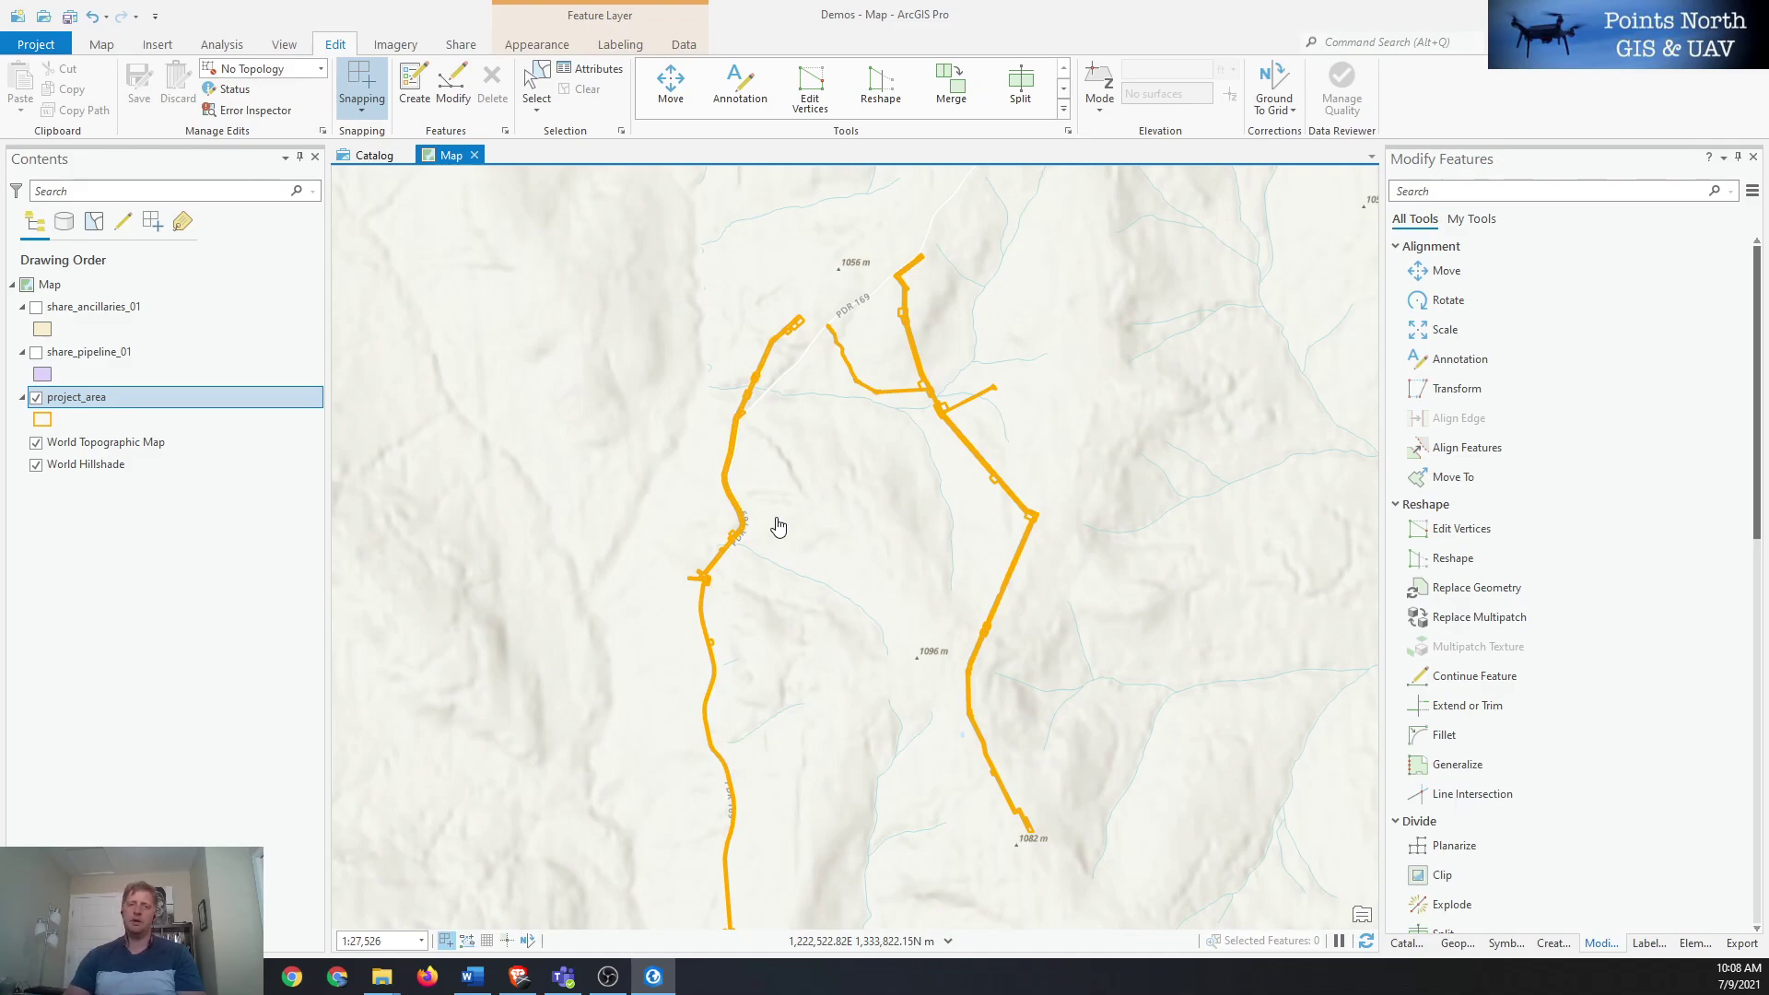
left_click_drag(810, 534, 798, 496)
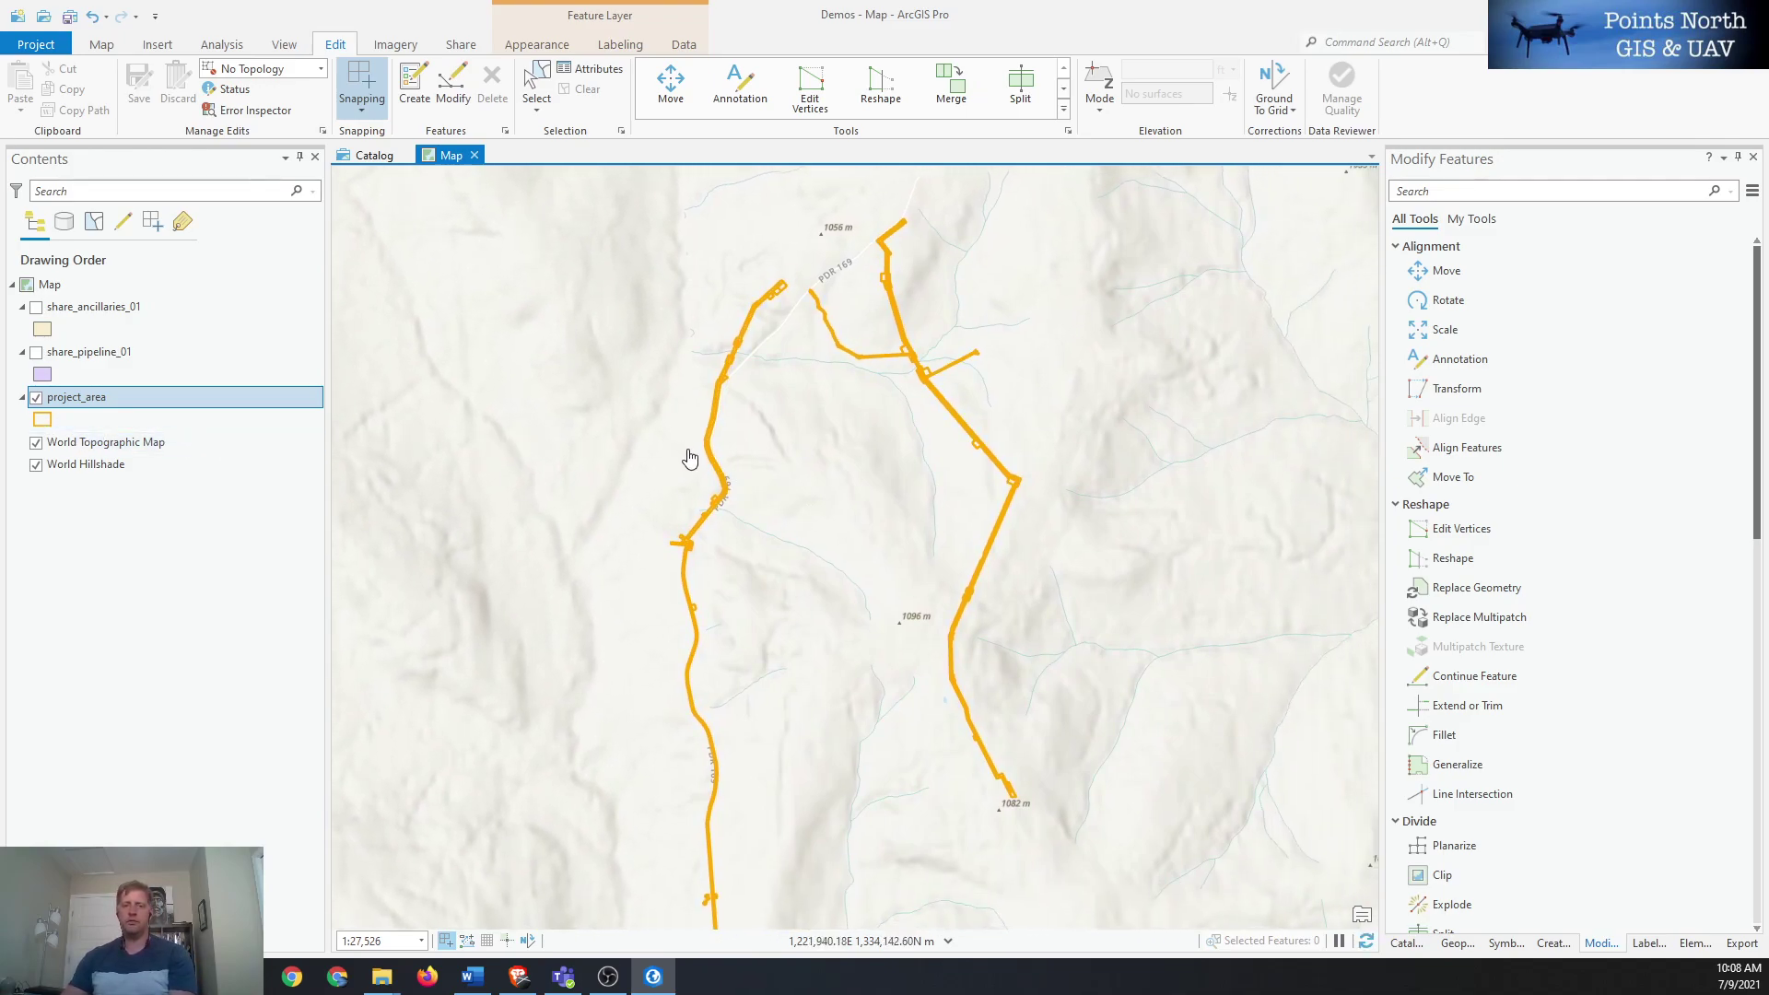
left_click_drag(689, 458, 710, 485)
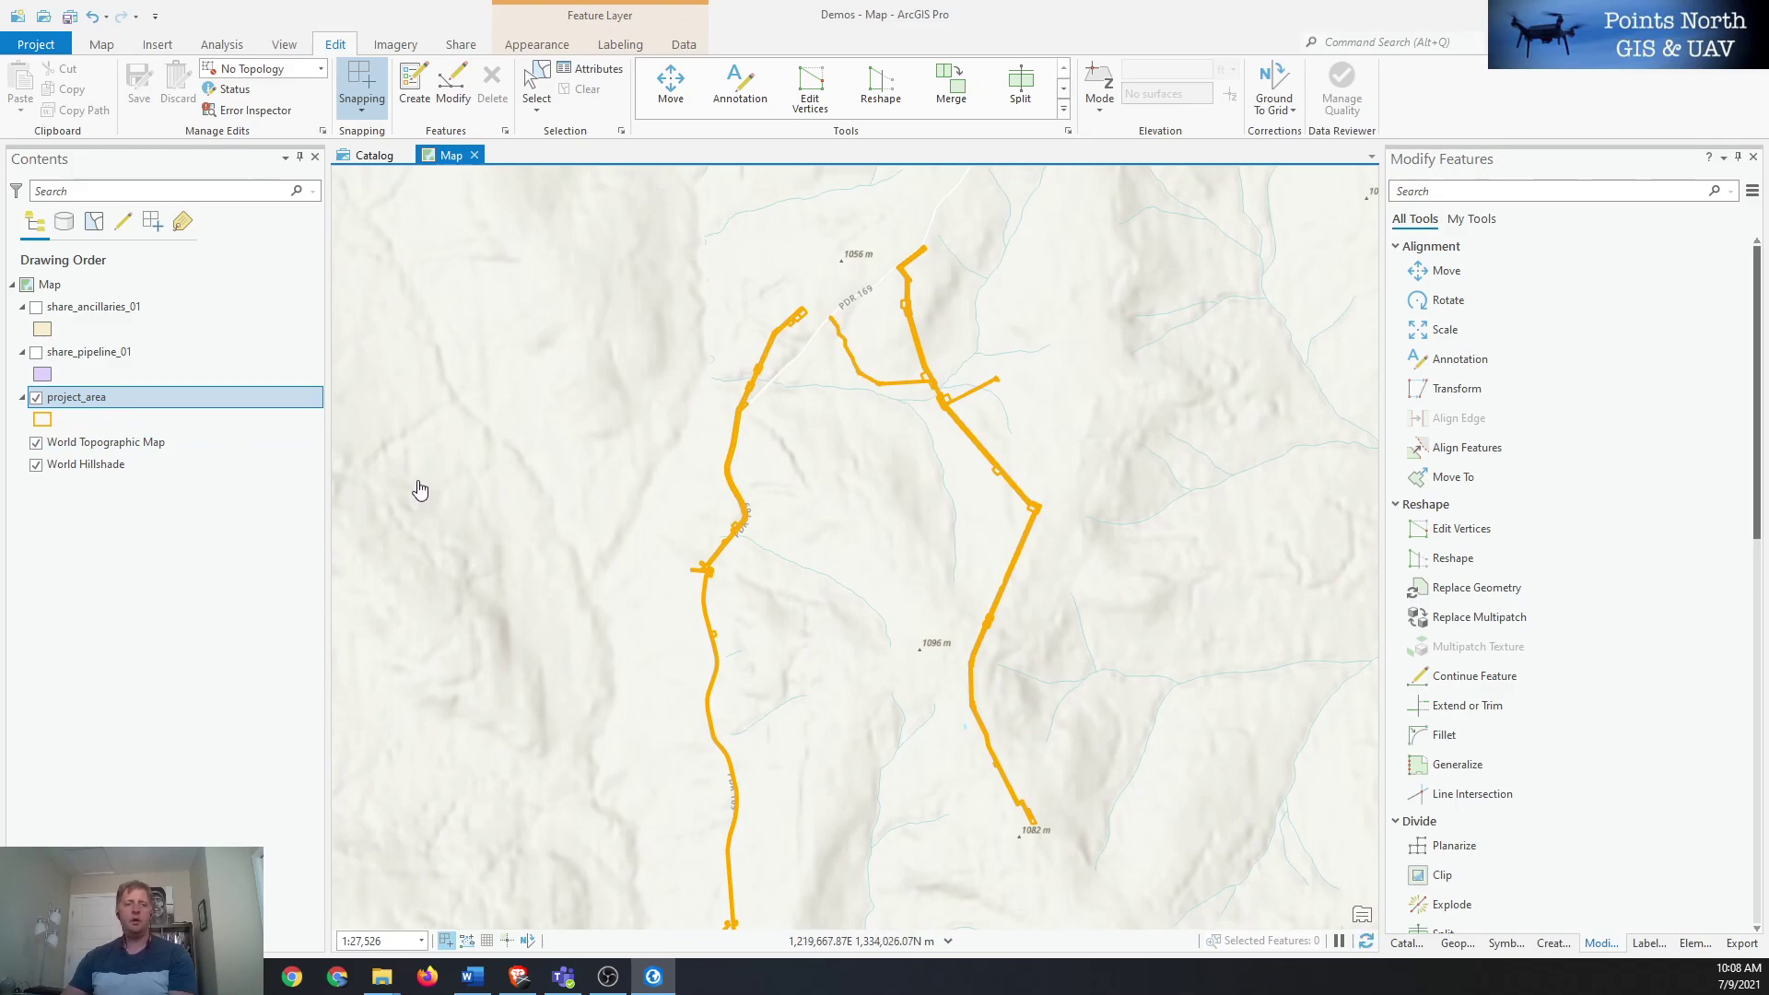
left_click_drag(759, 498, 691, 411)
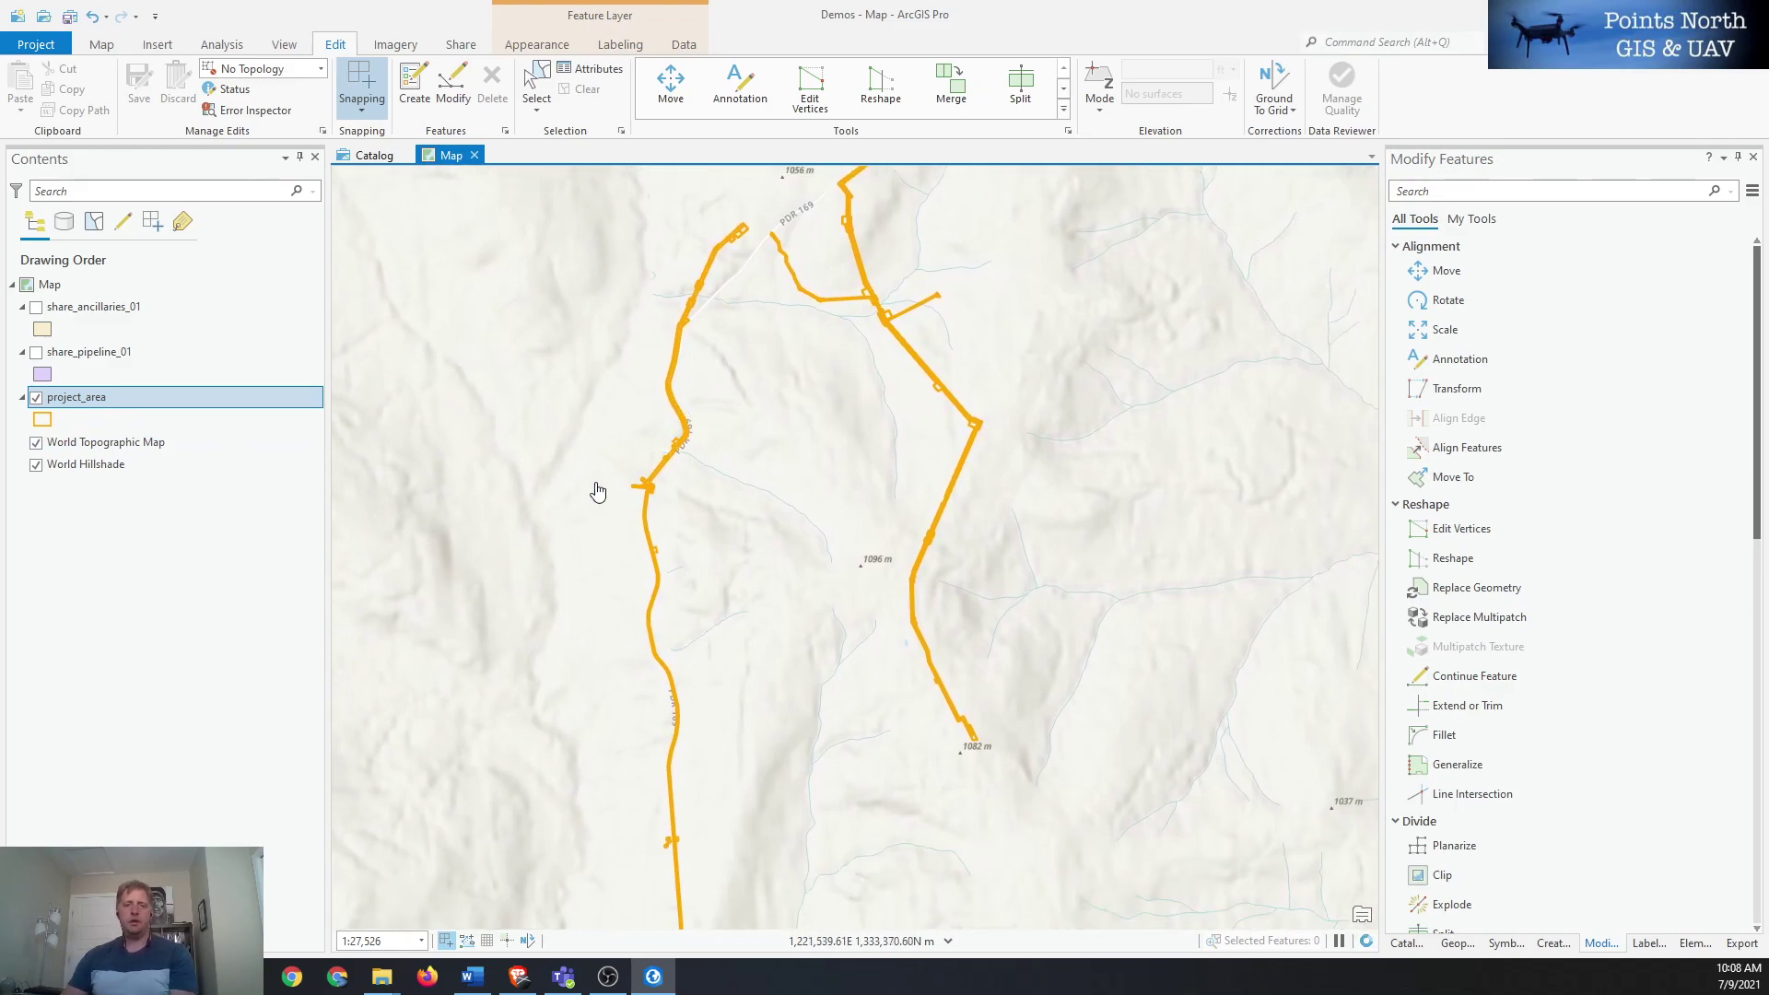
scroll(598, 491, "down", 3)
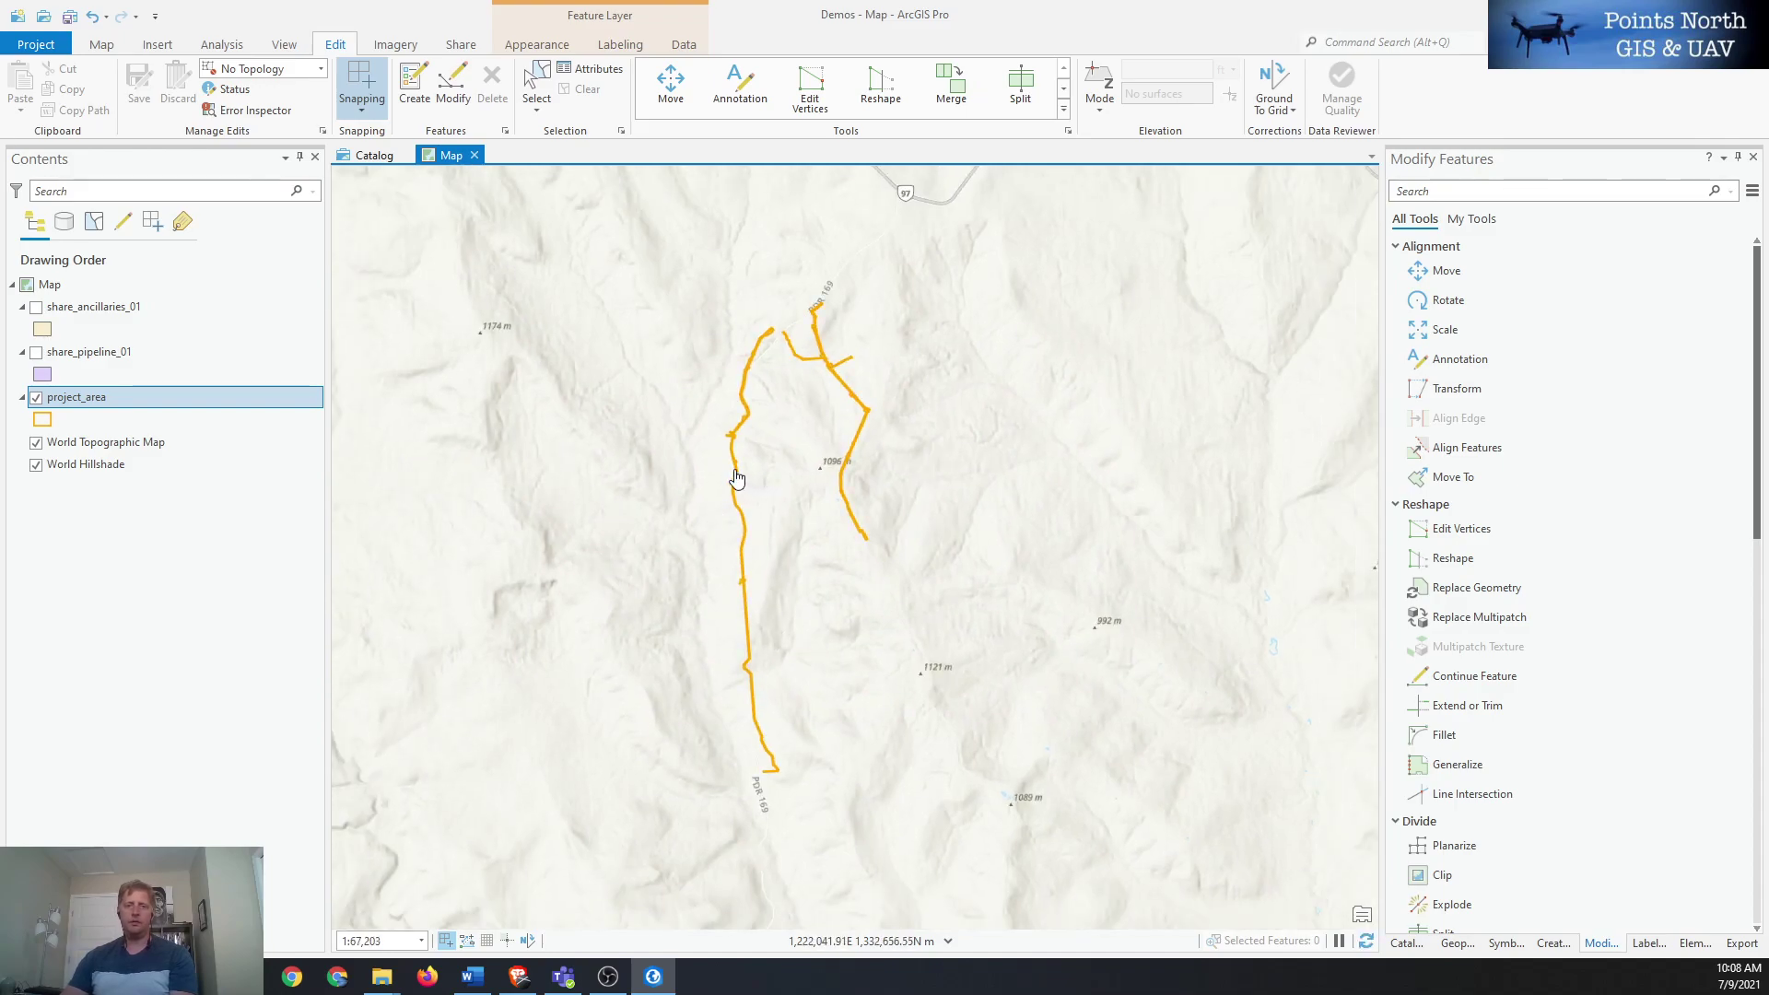
left_click_drag(738, 482, 793, 561)
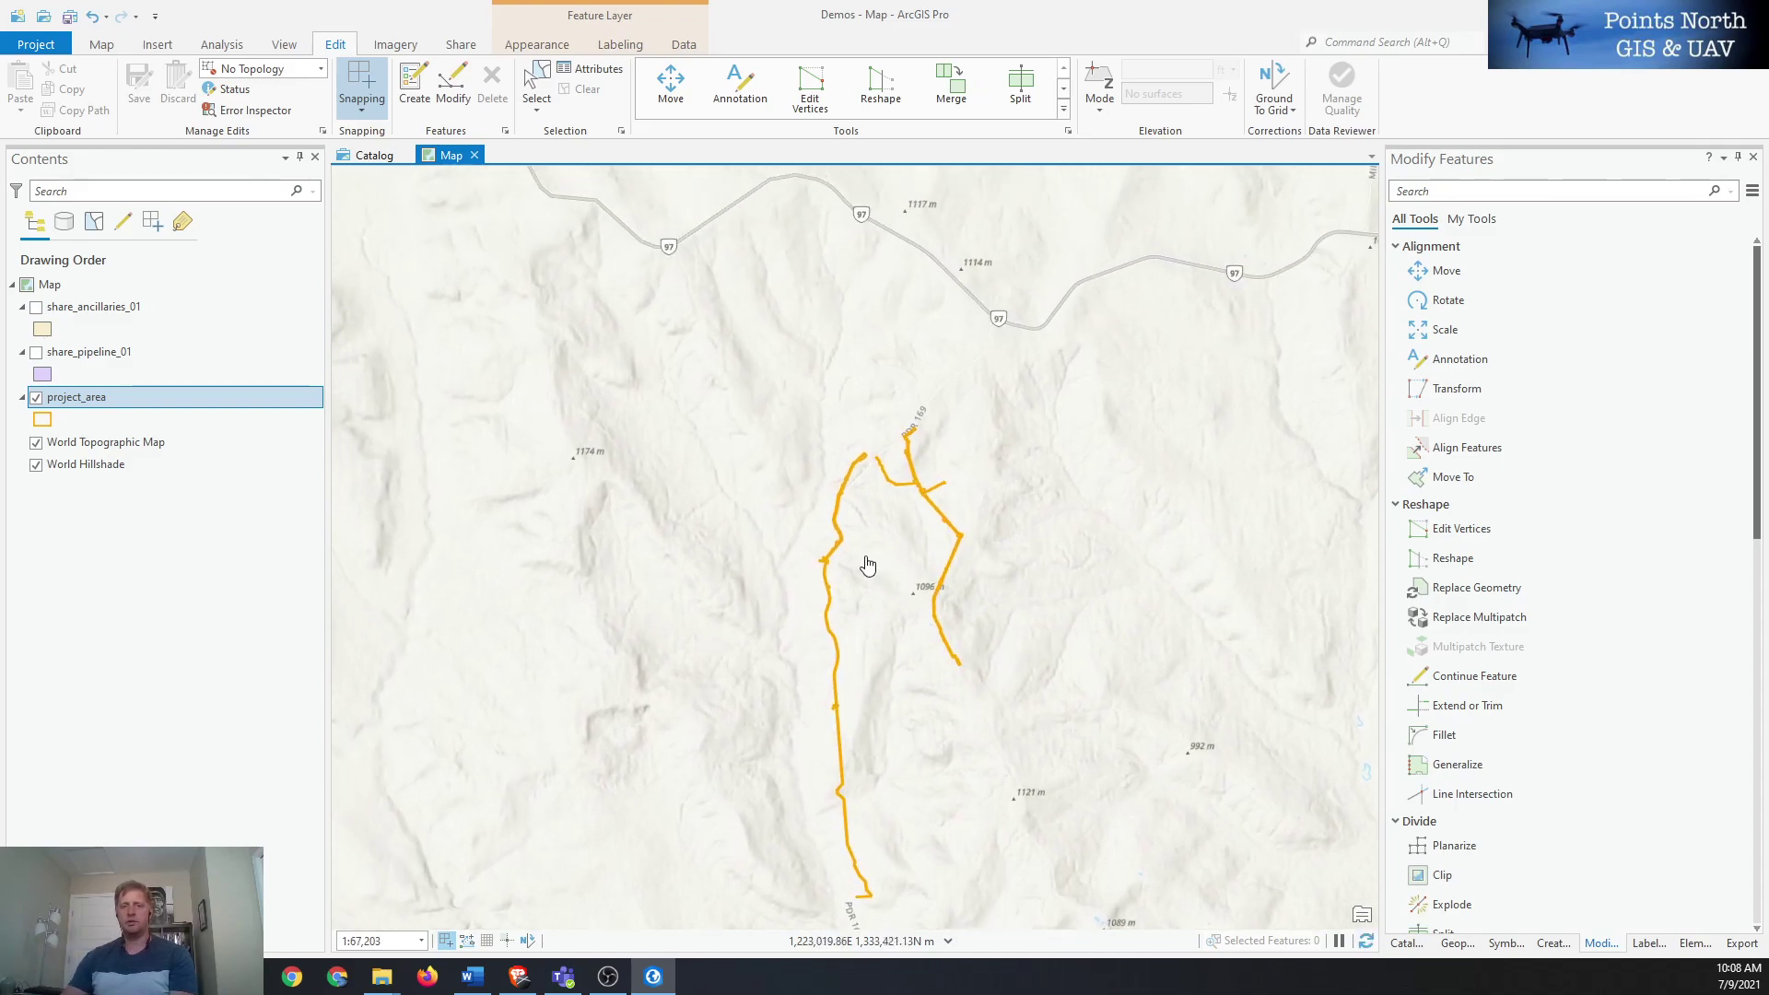
scroll(843, 461, "up", 2)
scroll(887, 530, "up", 2)
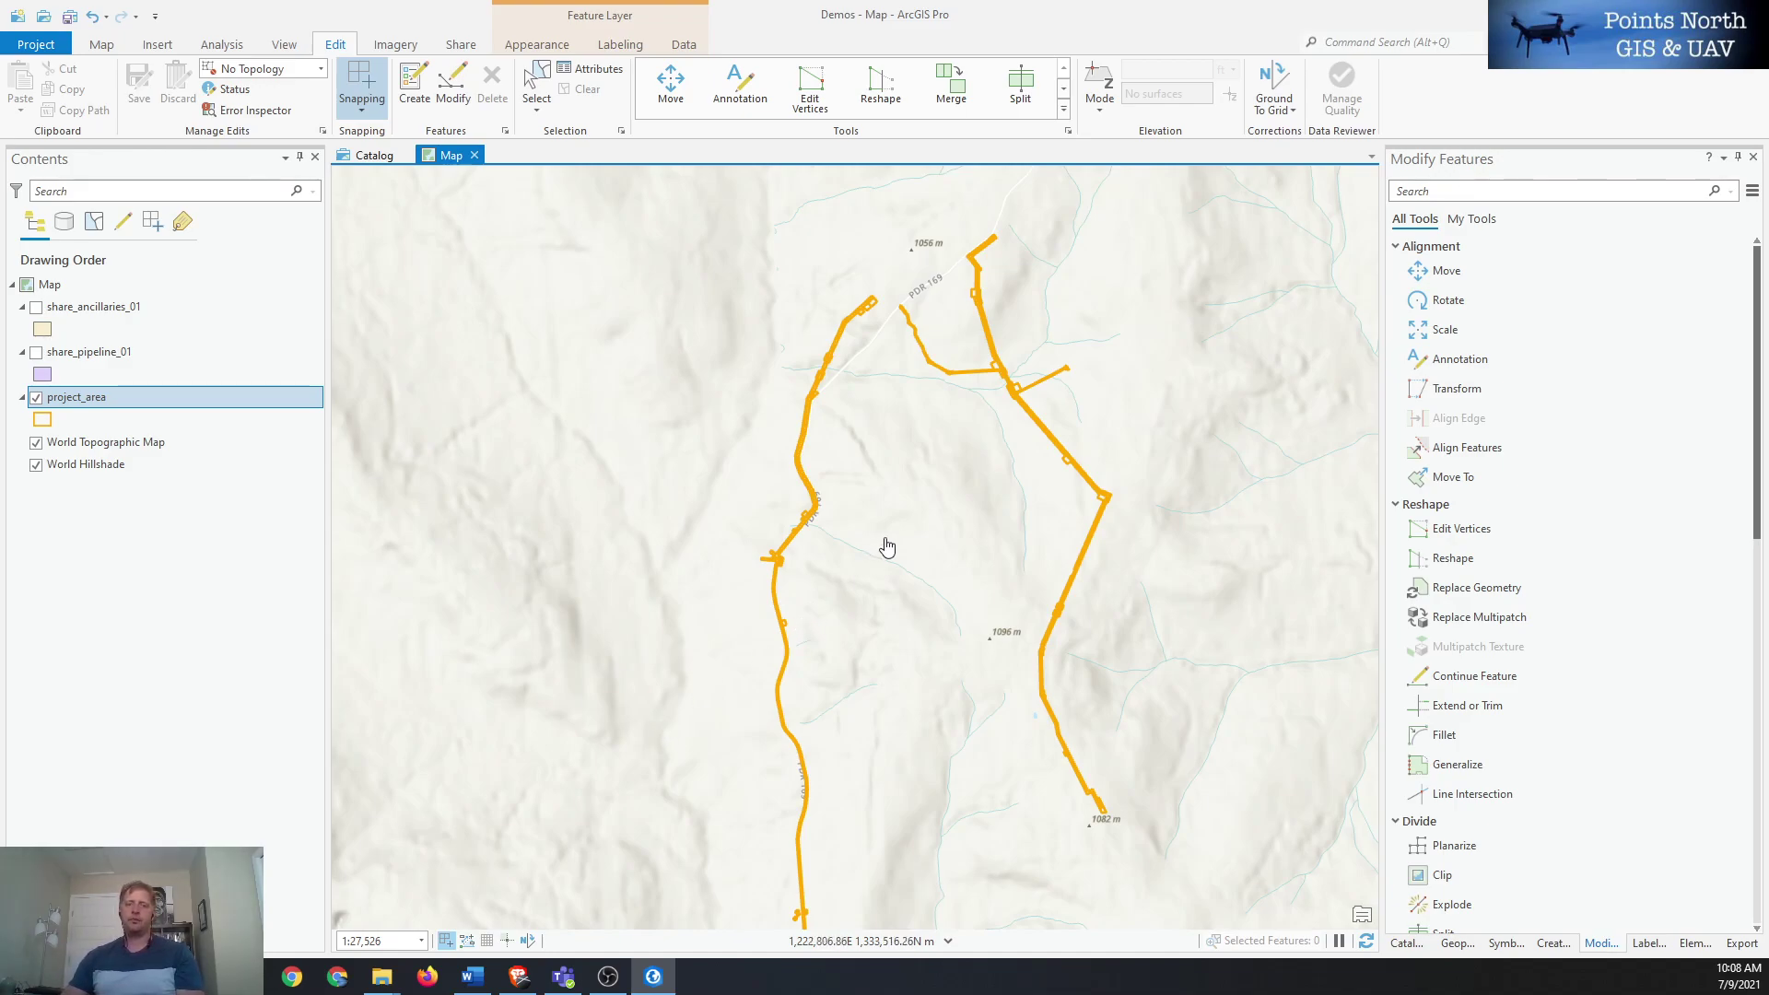
left_click_drag(887, 547, 851, 577)
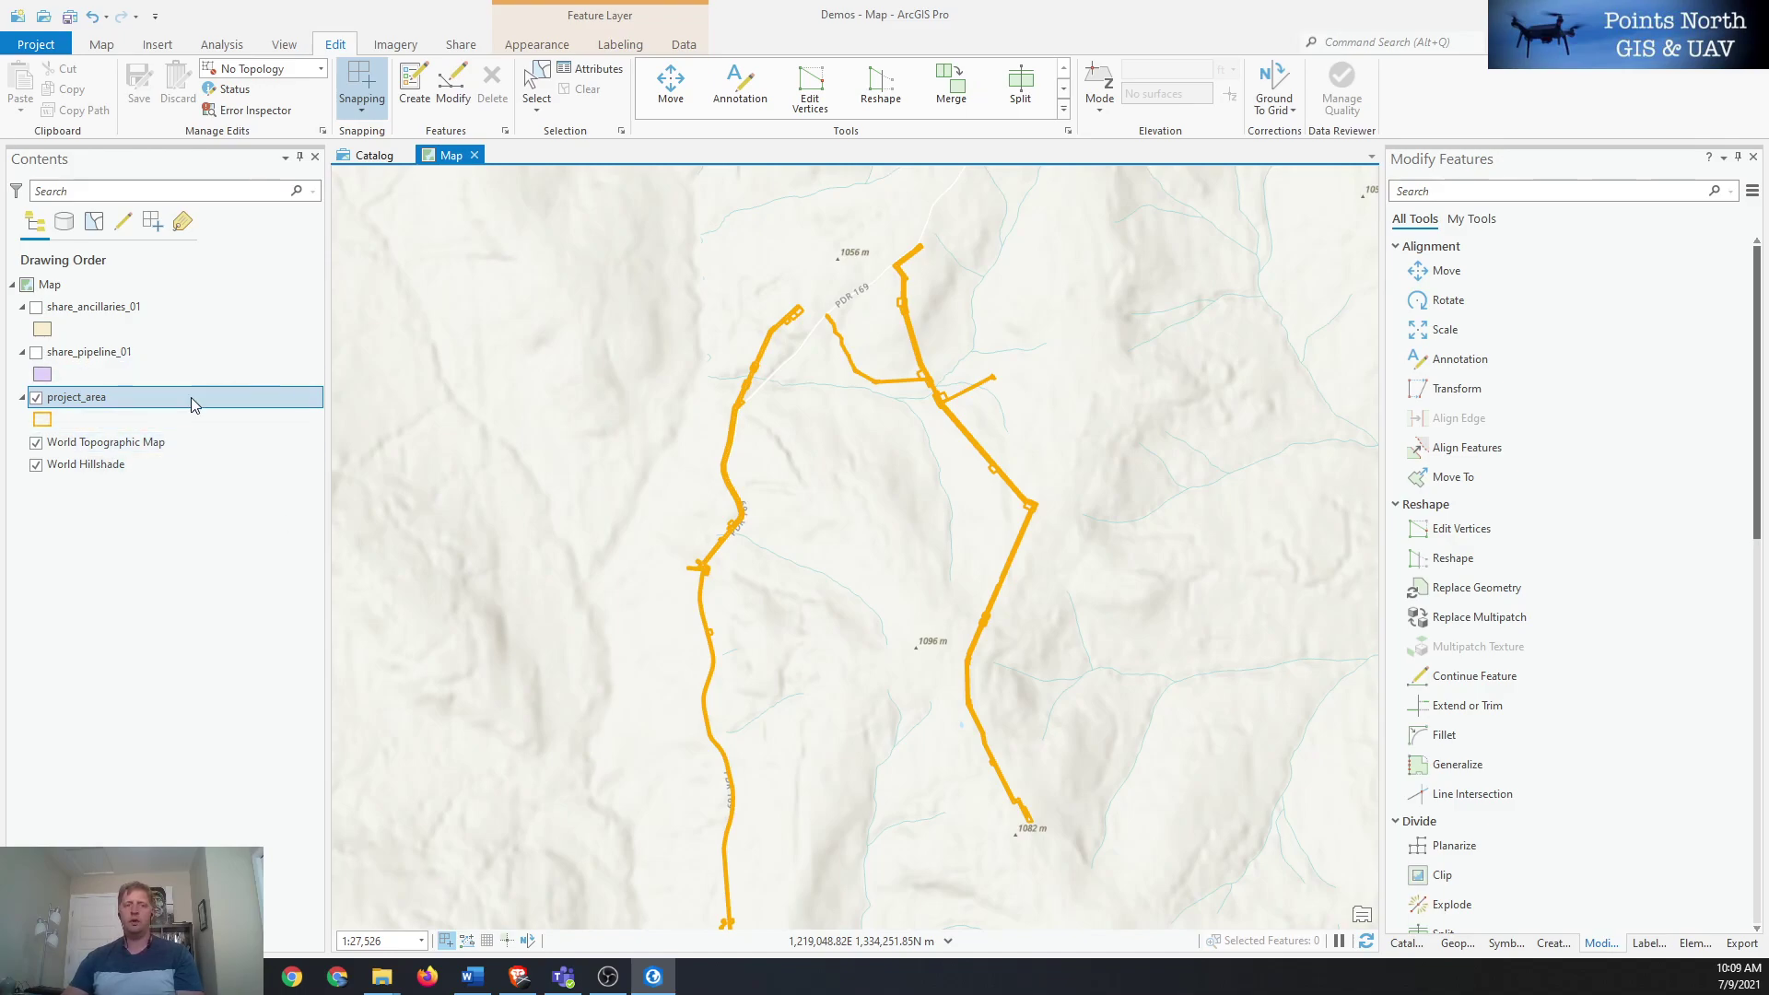
left_click_drag(666, 515, 623, 510)
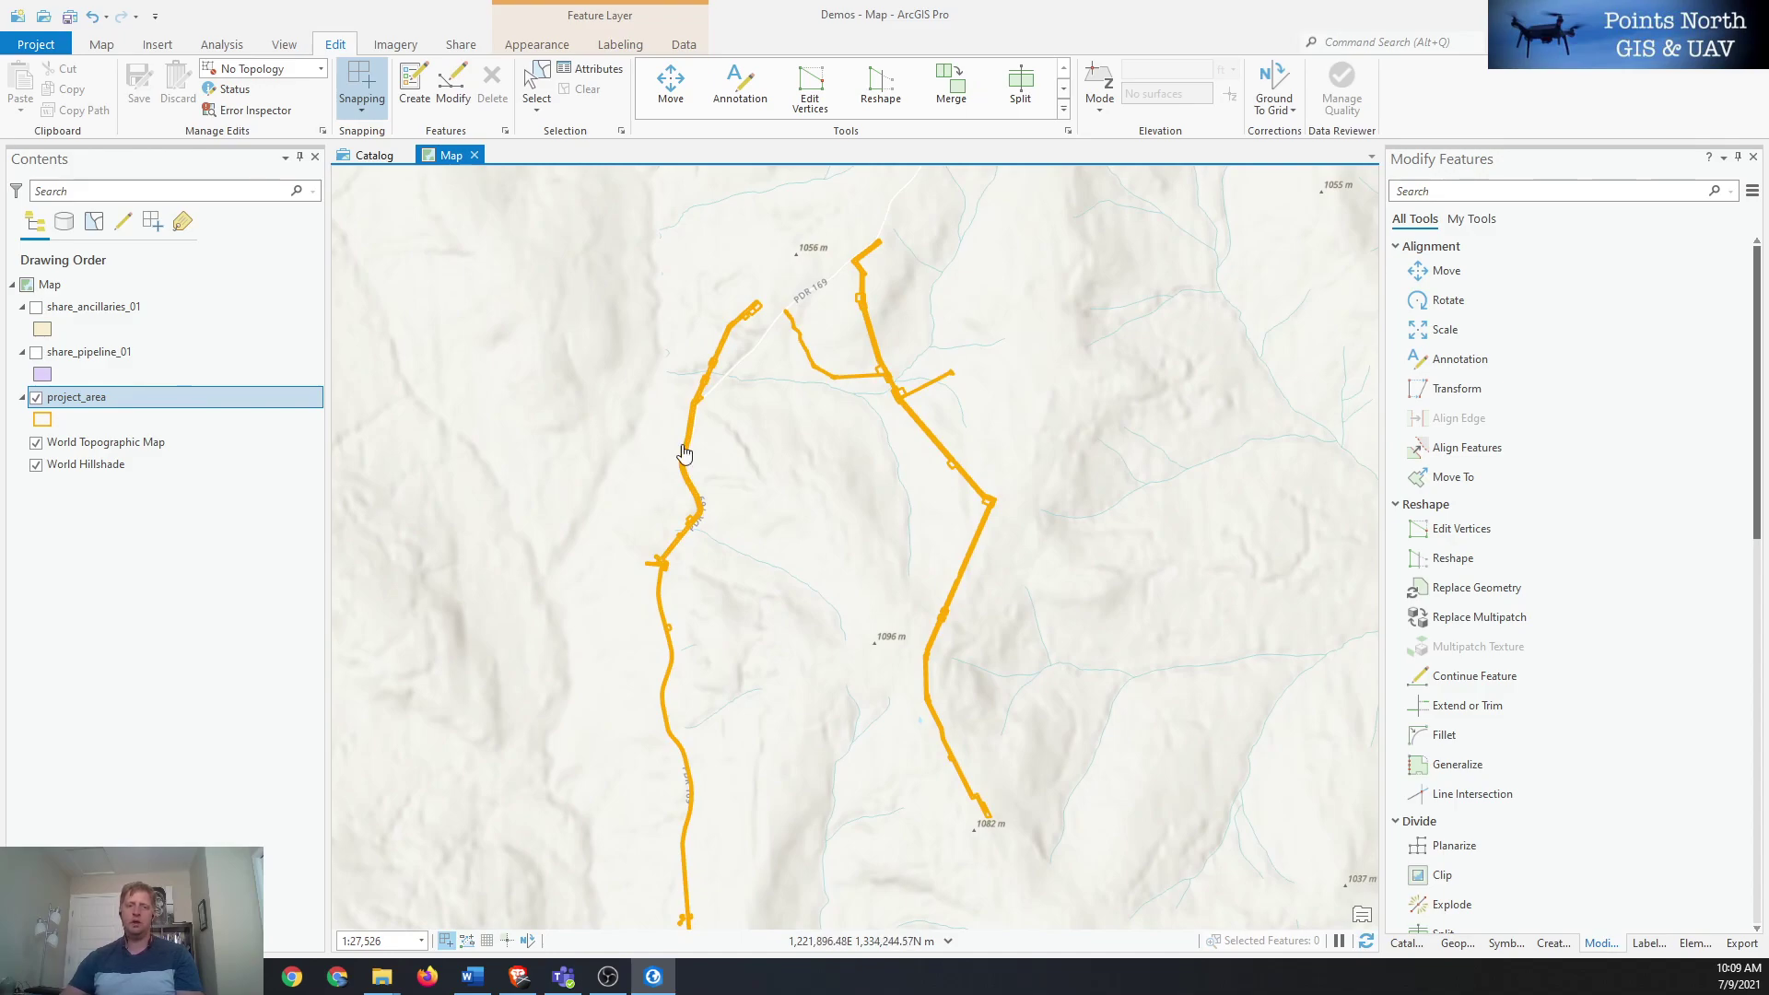
left_click_drag(872, 430, 981, 461)
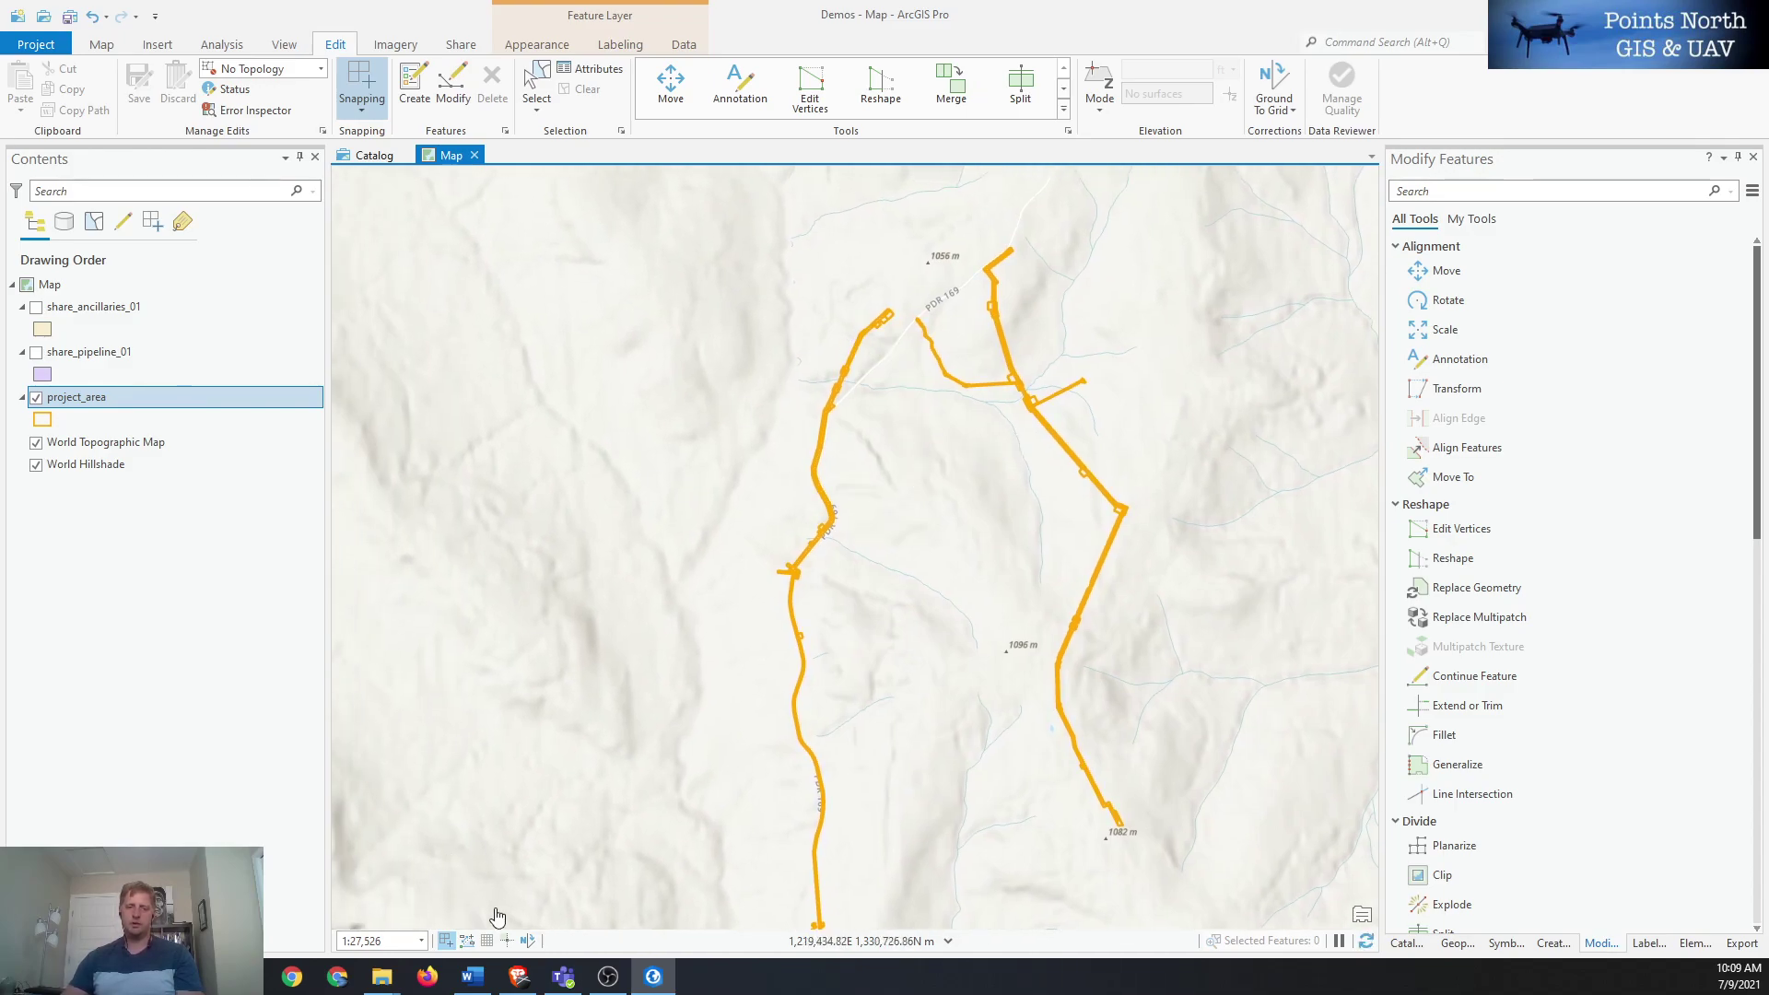
left_click_drag(932, 672, 884, 541)
scroll(878, 670, "down", 2)
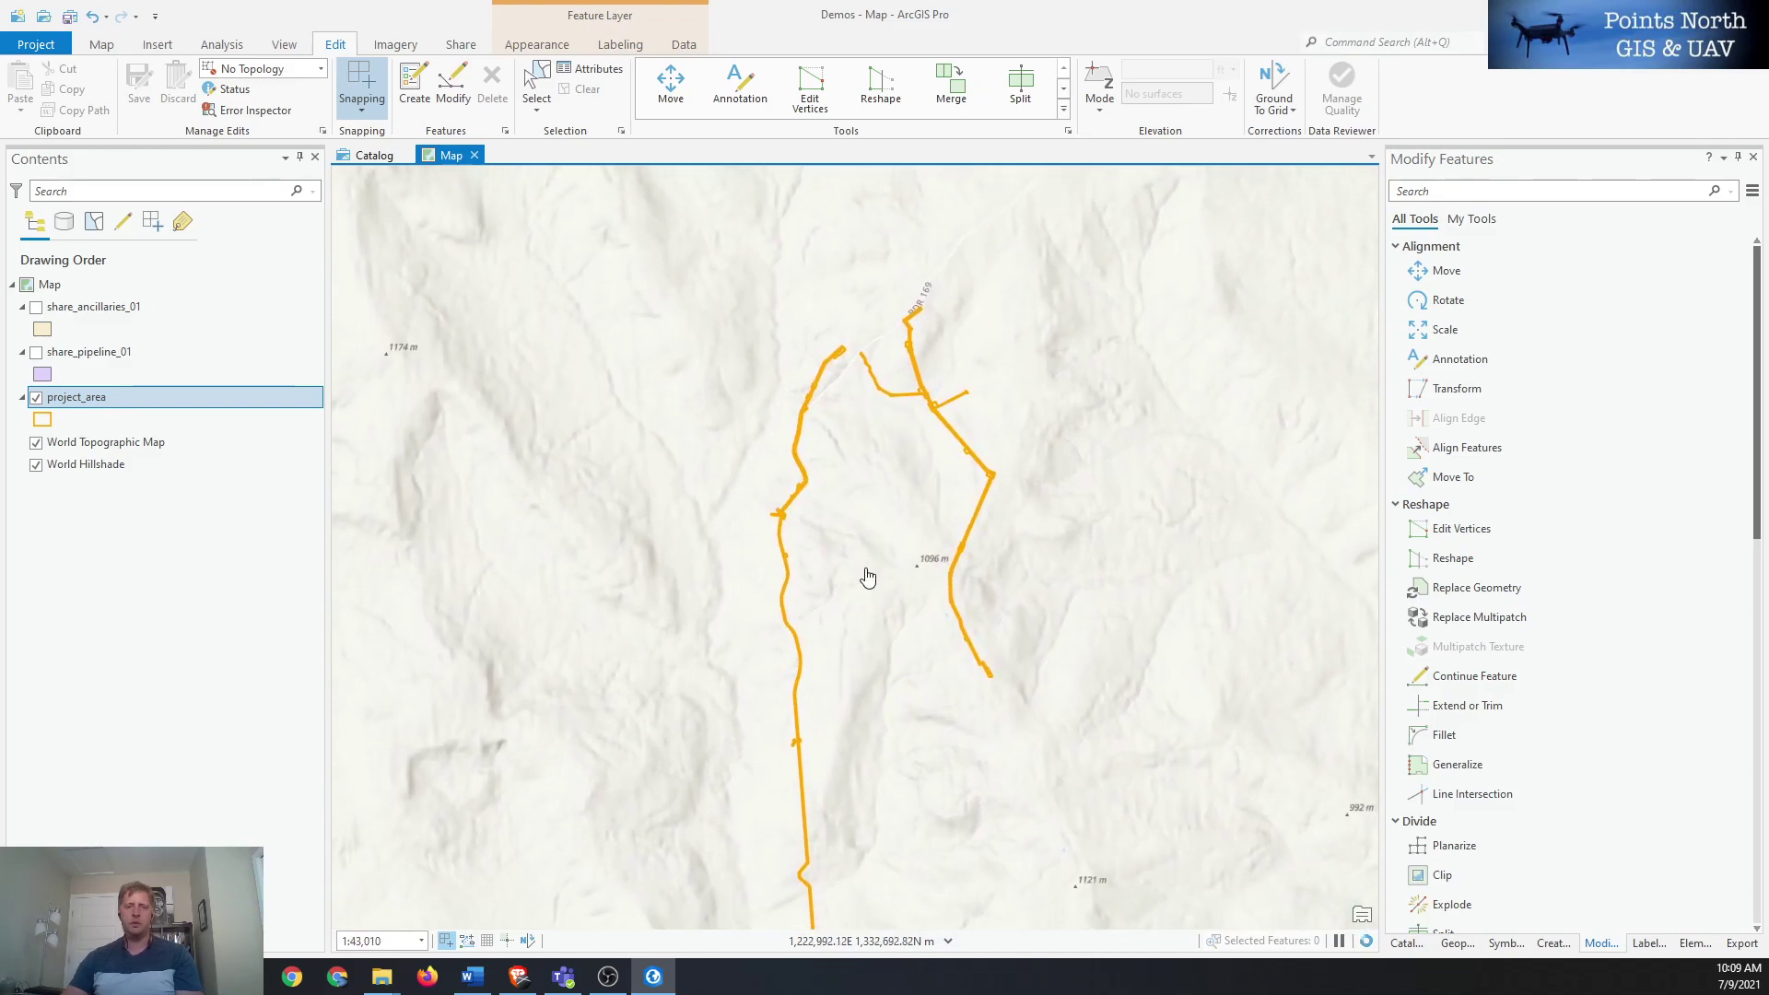
left_click_drag(818, 626, 799, 678)
Make project_area the only selectable layer.
right_click(196, 402)
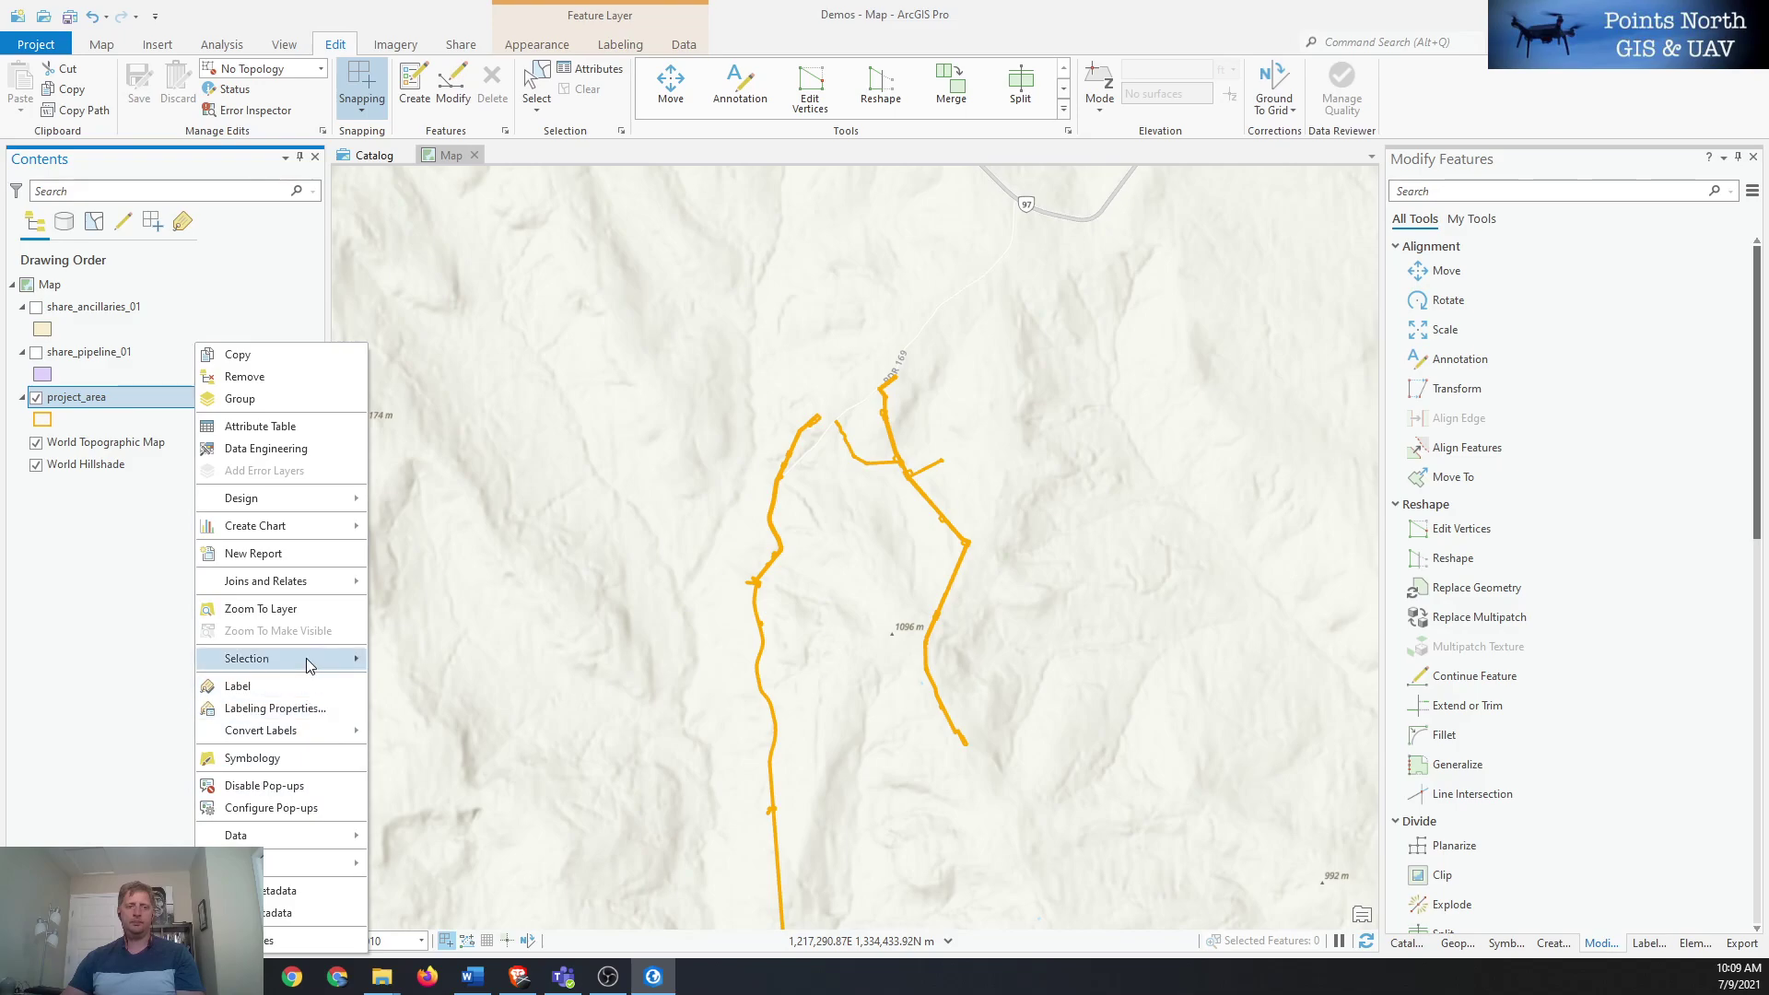
mouse_move(311, 665)
left_click(537, 827)
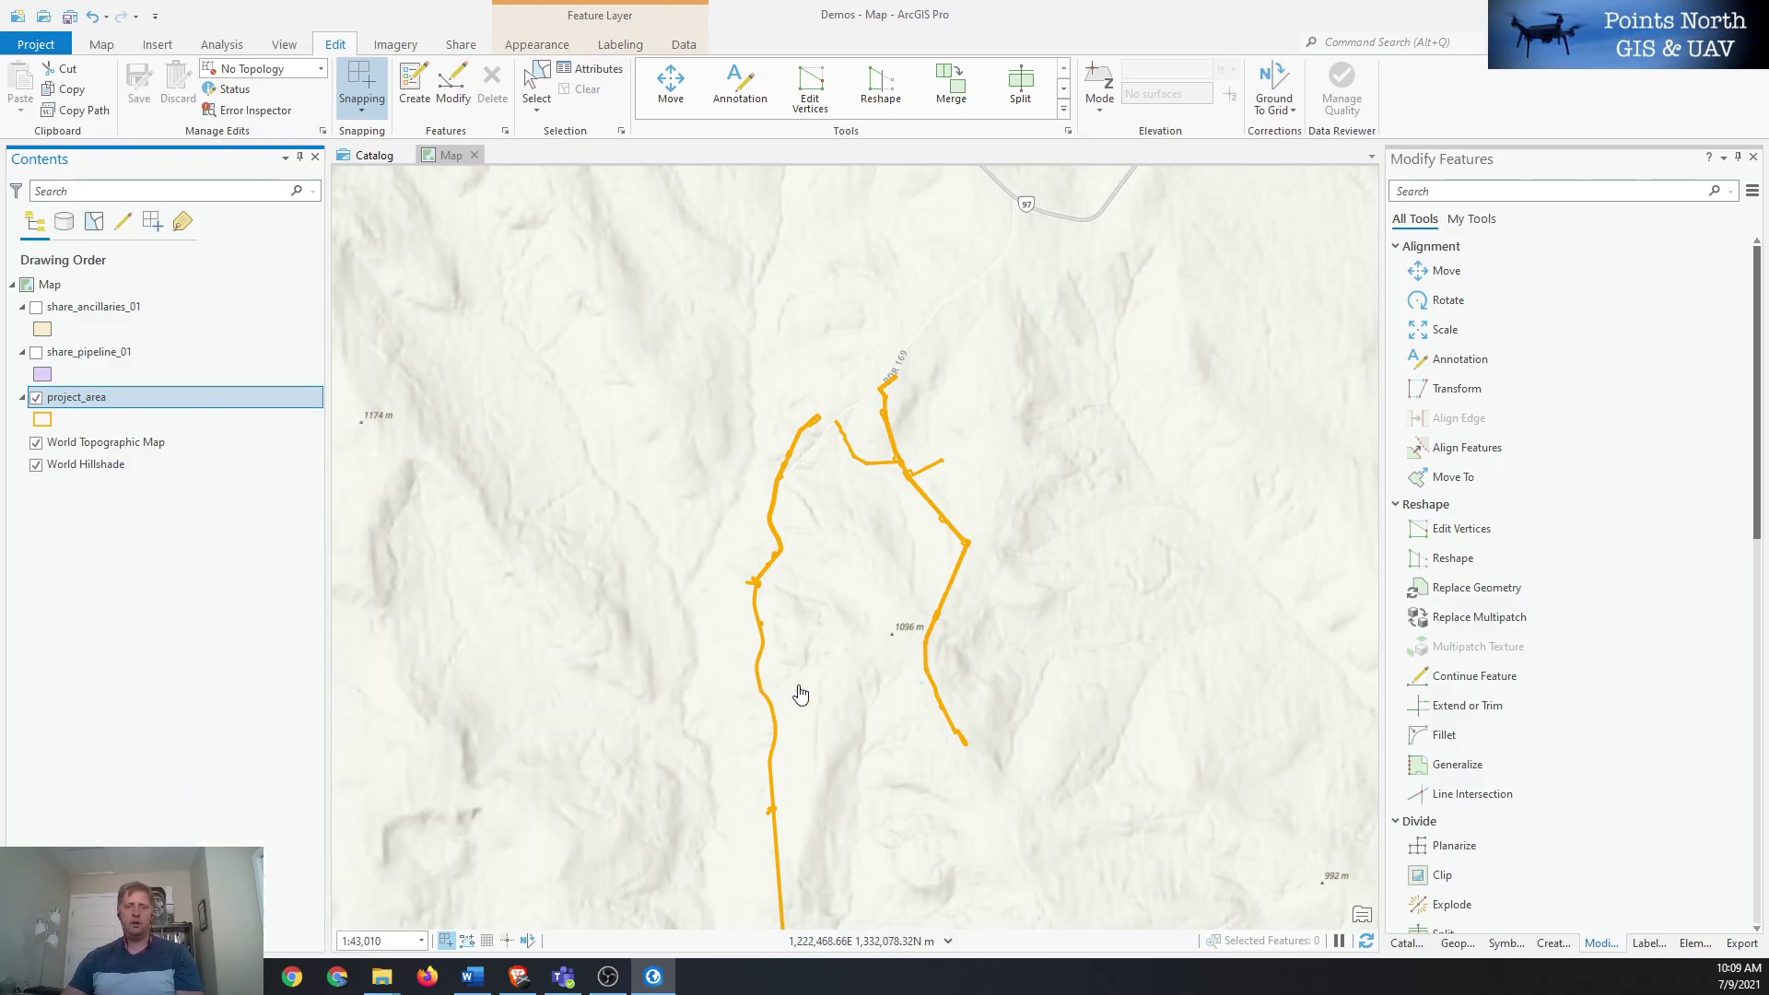
Box-select the western line's 27 project_area polygons so they draw in cyan.
left_click_drag(747, 641, 671, 586)
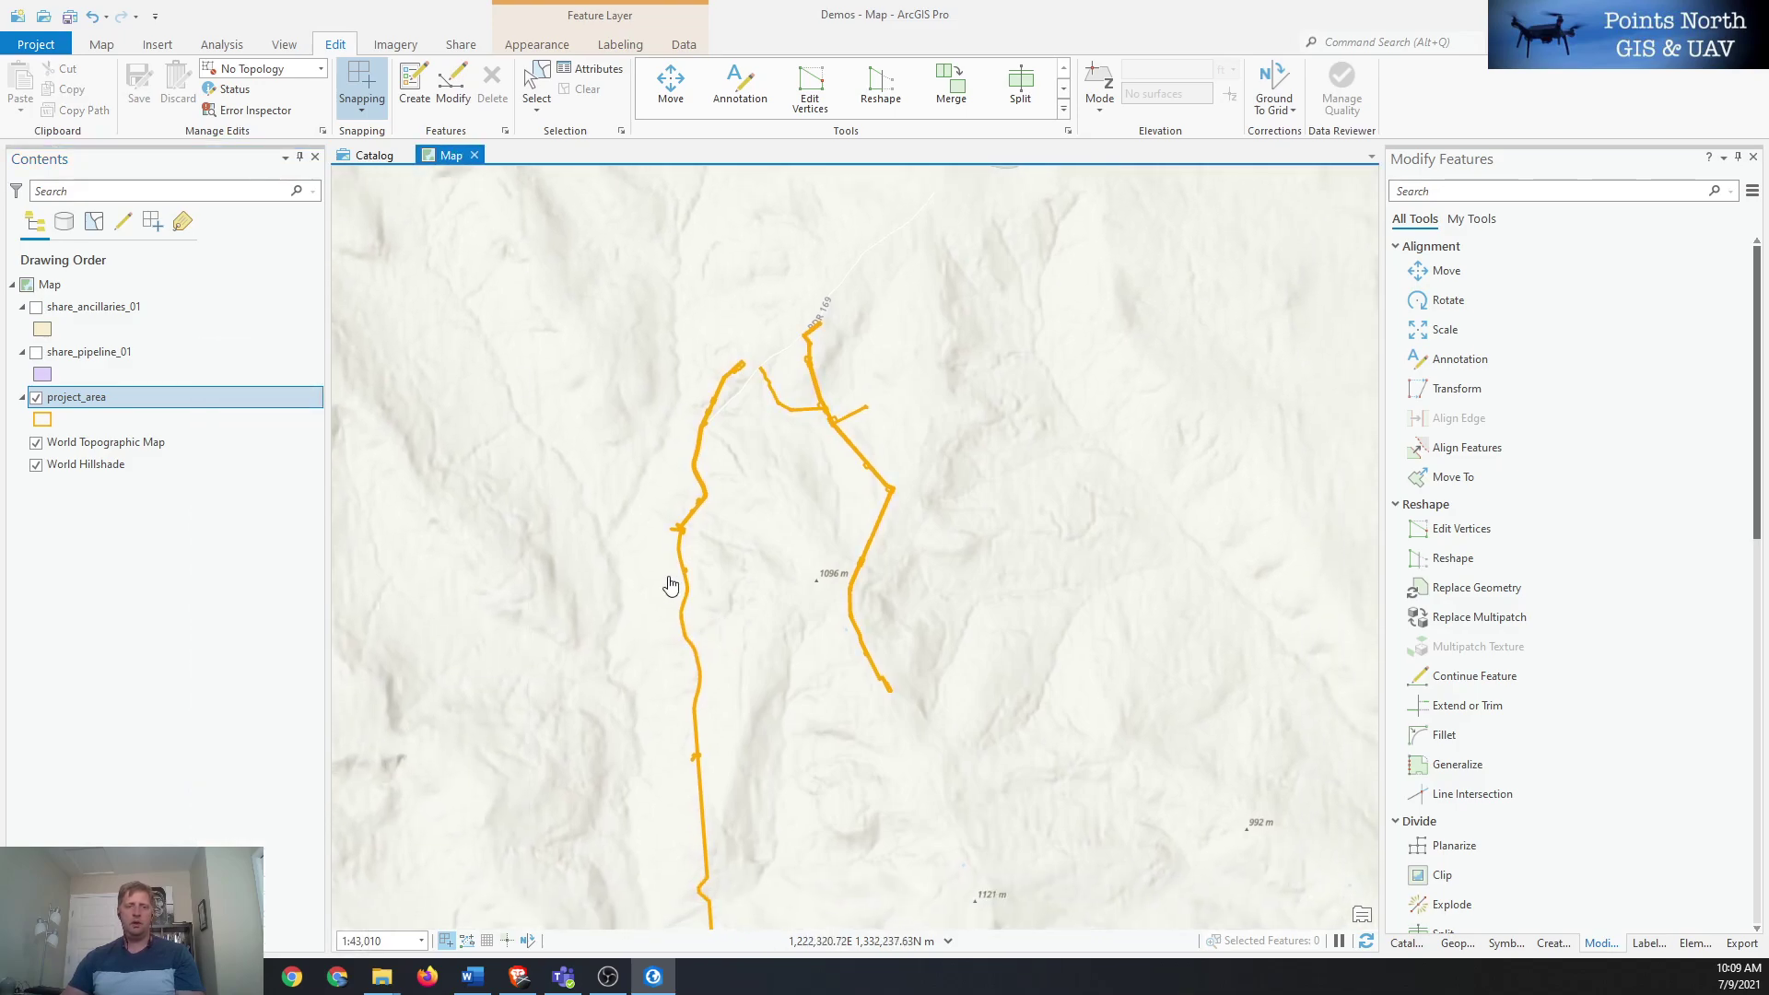
left_click(531, 81)
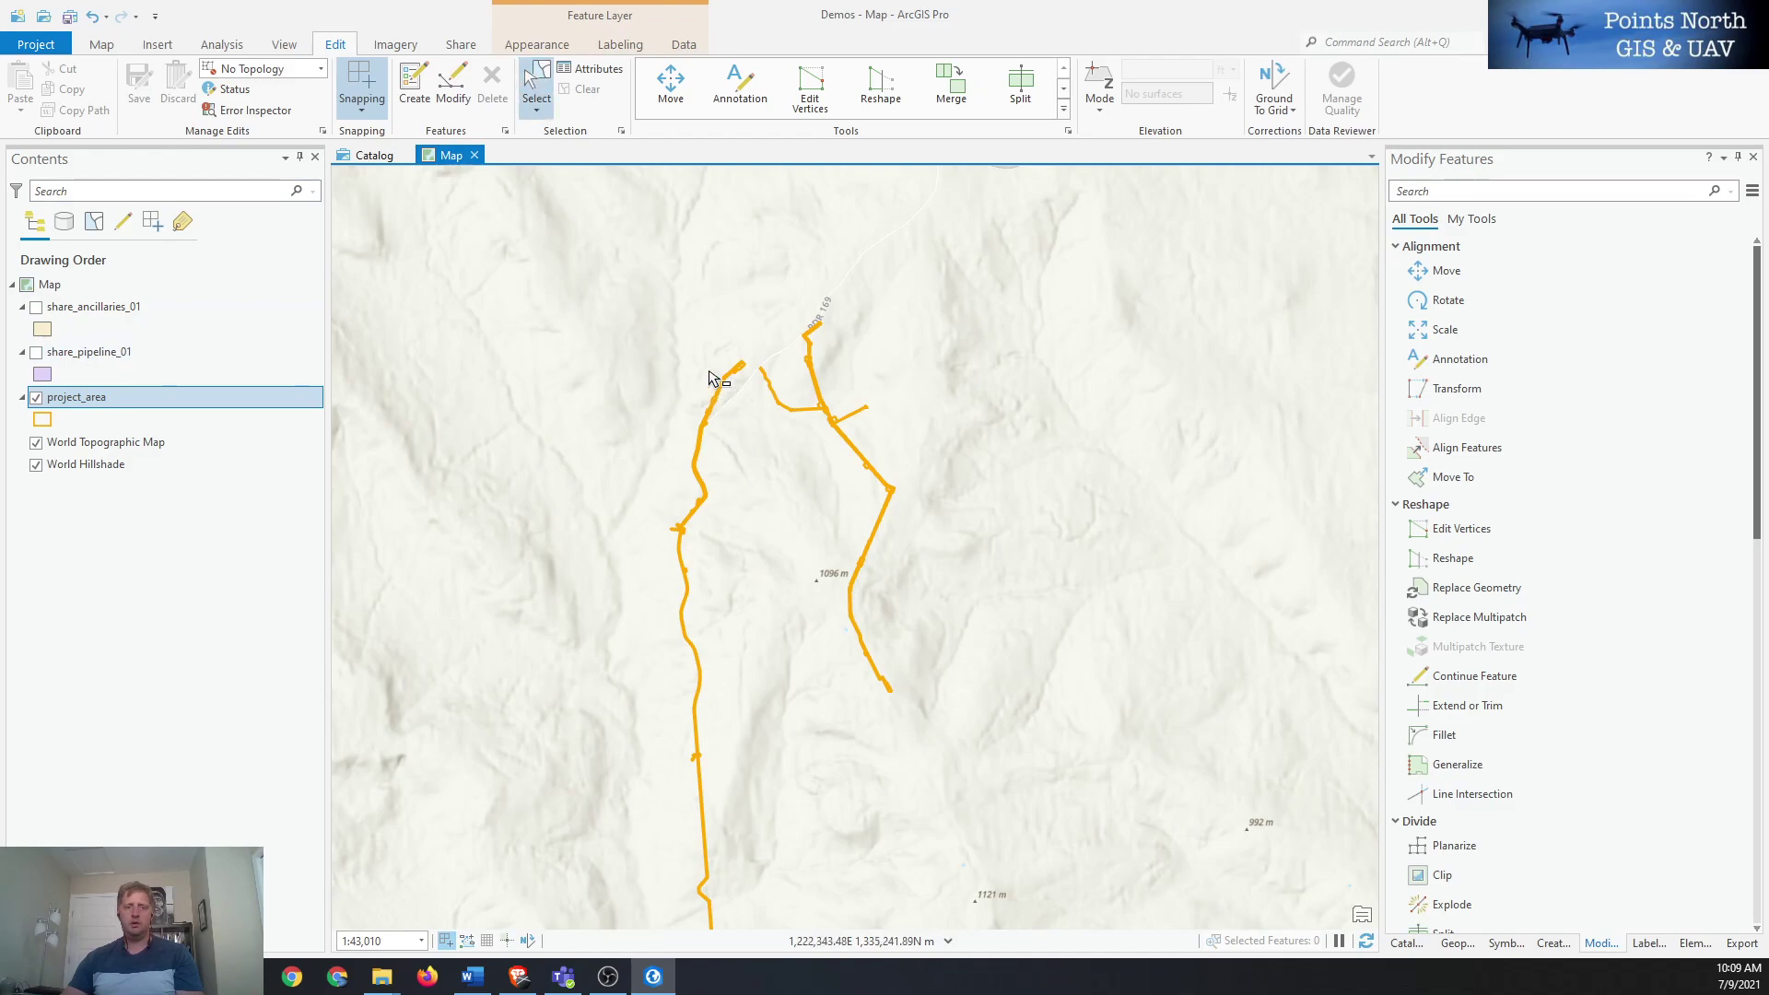
left_click_drag(751, 357, 650, 855)
scroll(663, 811, "up", 2)
scroll(656, 765, "down", 3)
scroll(651, 737, "up", 1)
left_click_drag(788, 387, 798, 593)
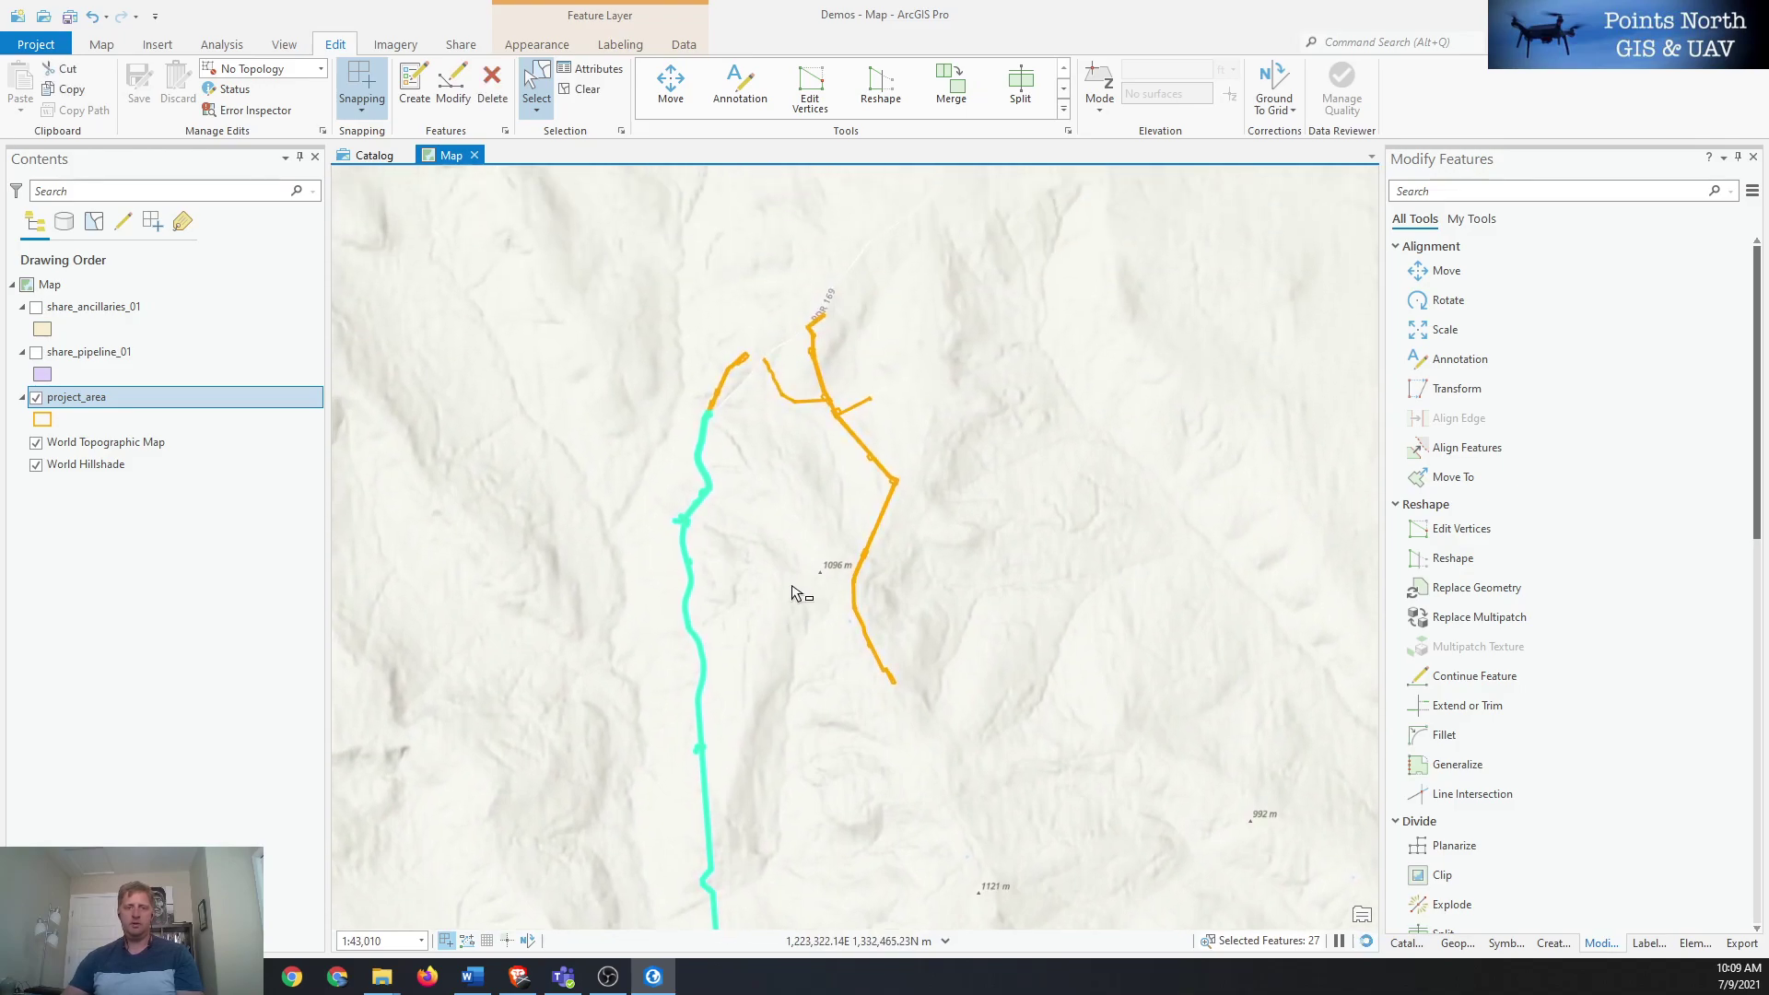
right_click(181, 398)
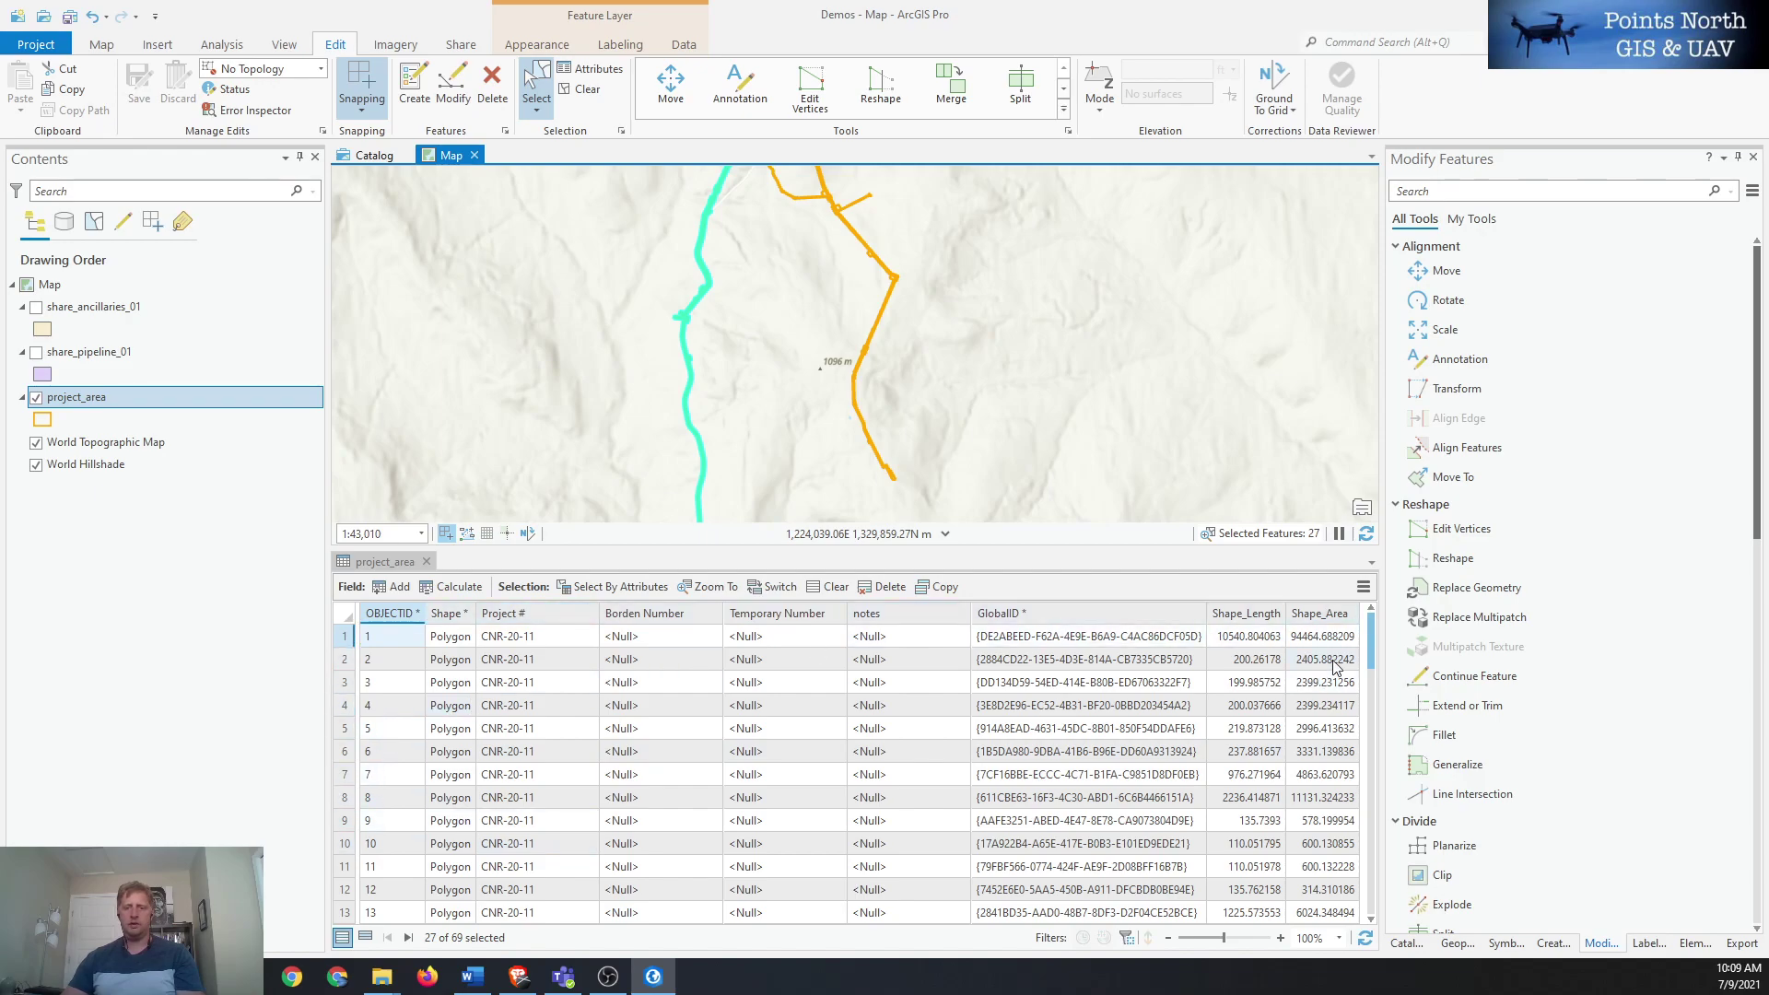
Show only the 27 selected records in the table, all with <Null> Project #.
left_click_drag(1373, 634, 1351, 934)
scroll(1362, 646, "up", 19)
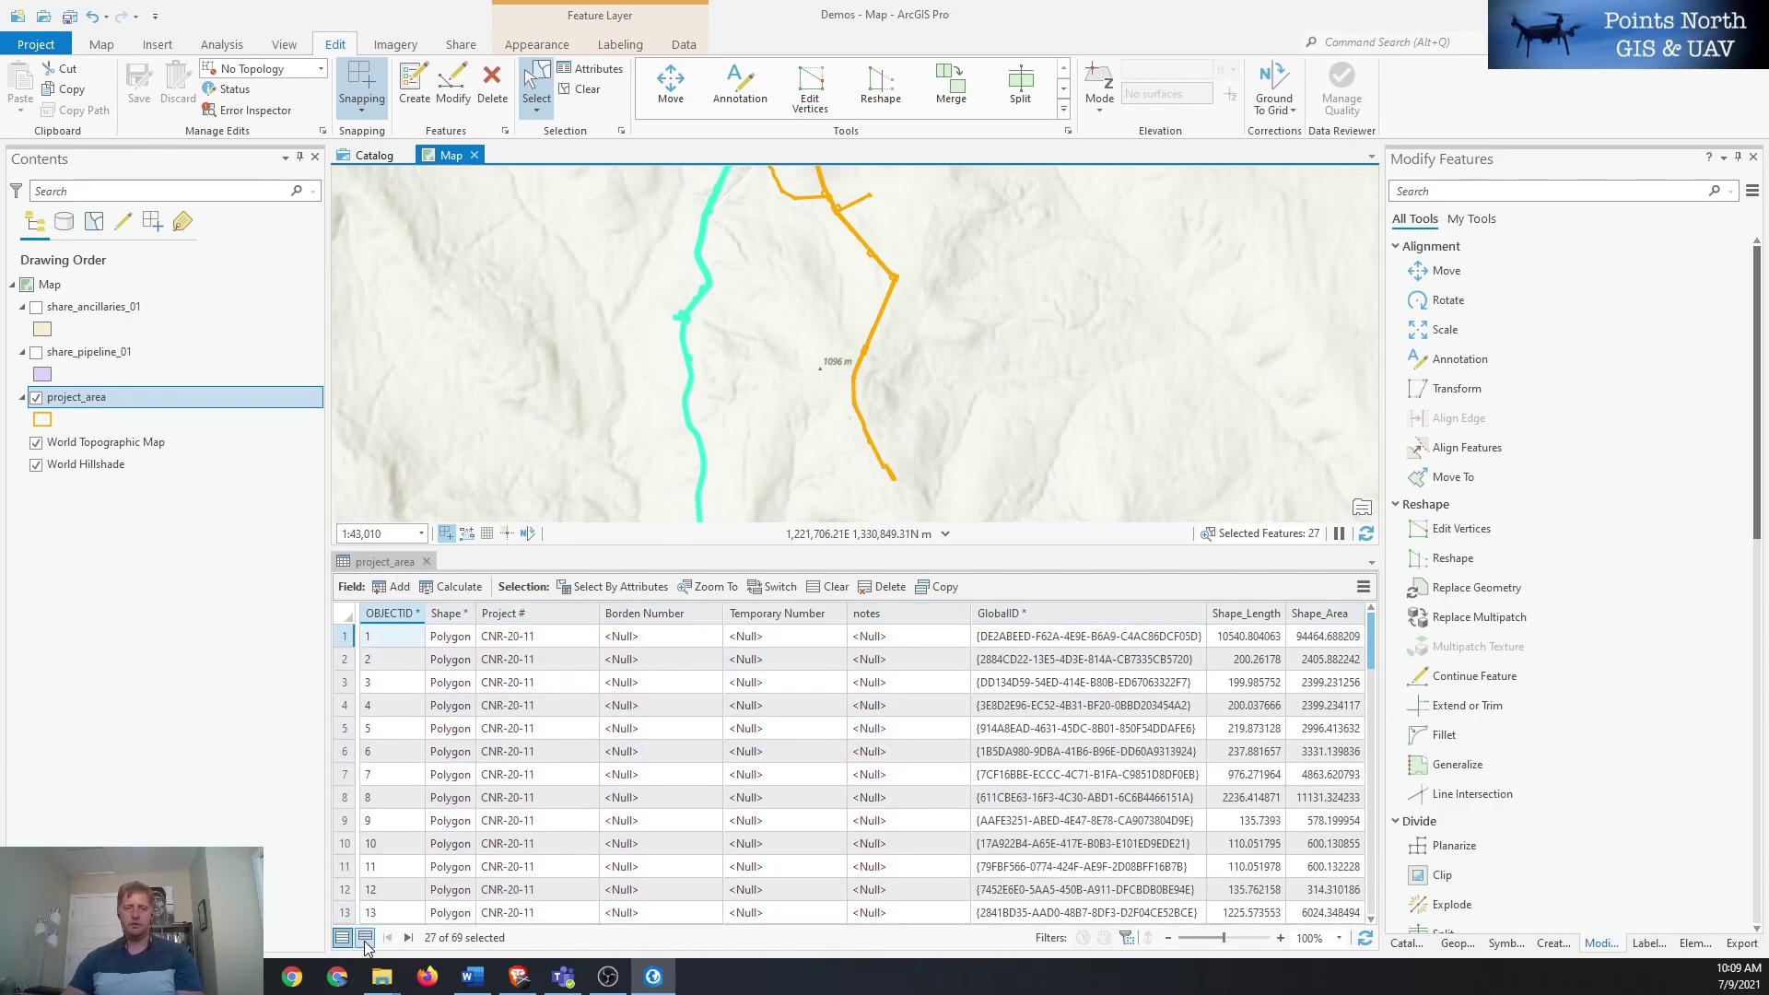
left_click(765, 890)
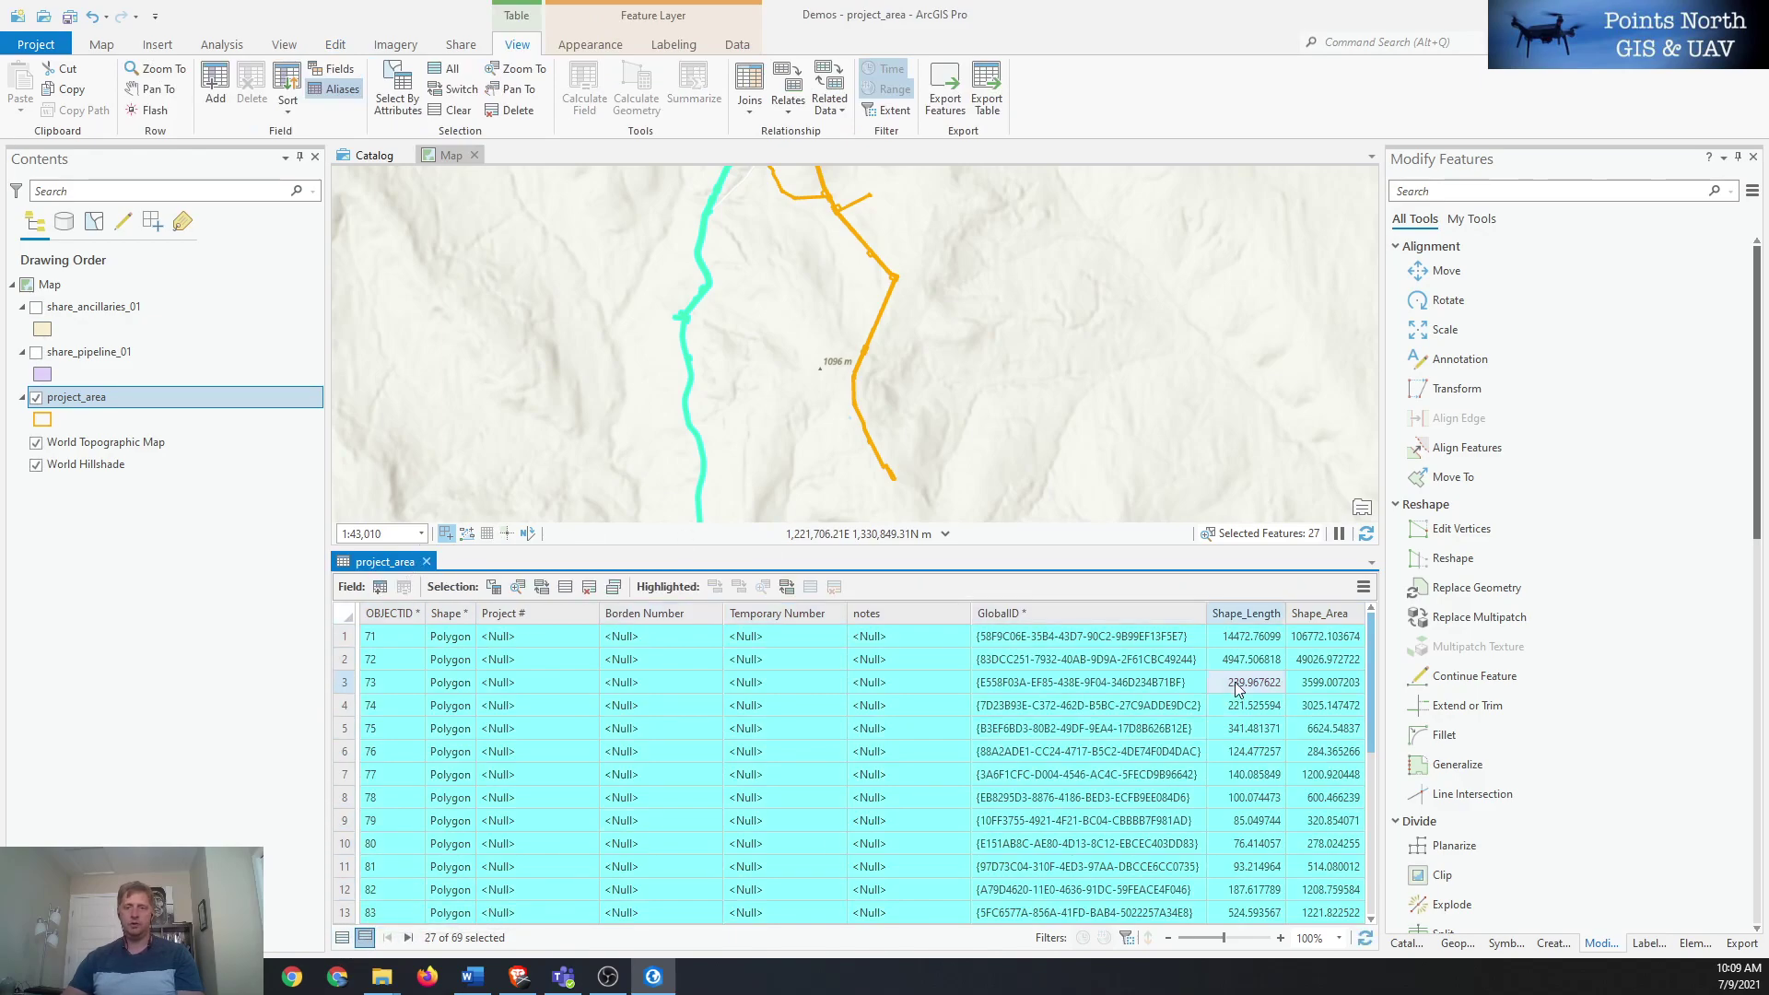
mouse_move(1368, 636)
left_mouse_down()
mouse_move(1360, 821)
mouse_move(1370, 631)
left_mouse_up()
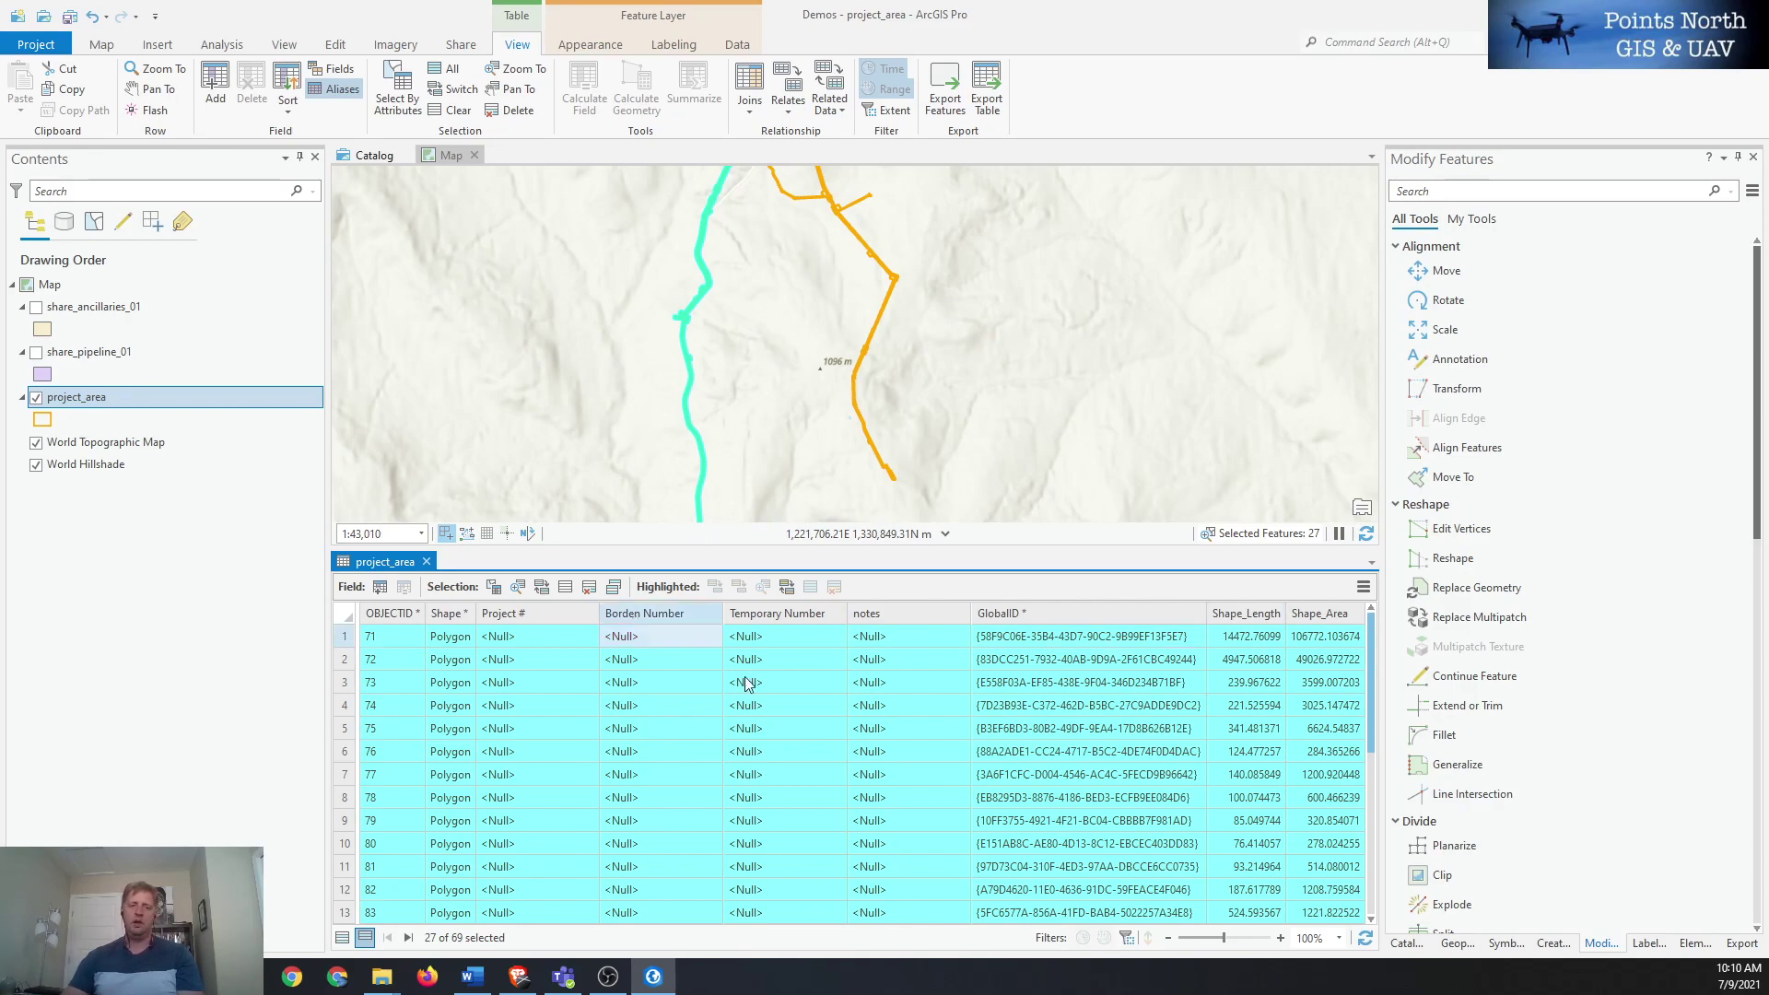
left_click_drag(1375, 681, 1369, 645)
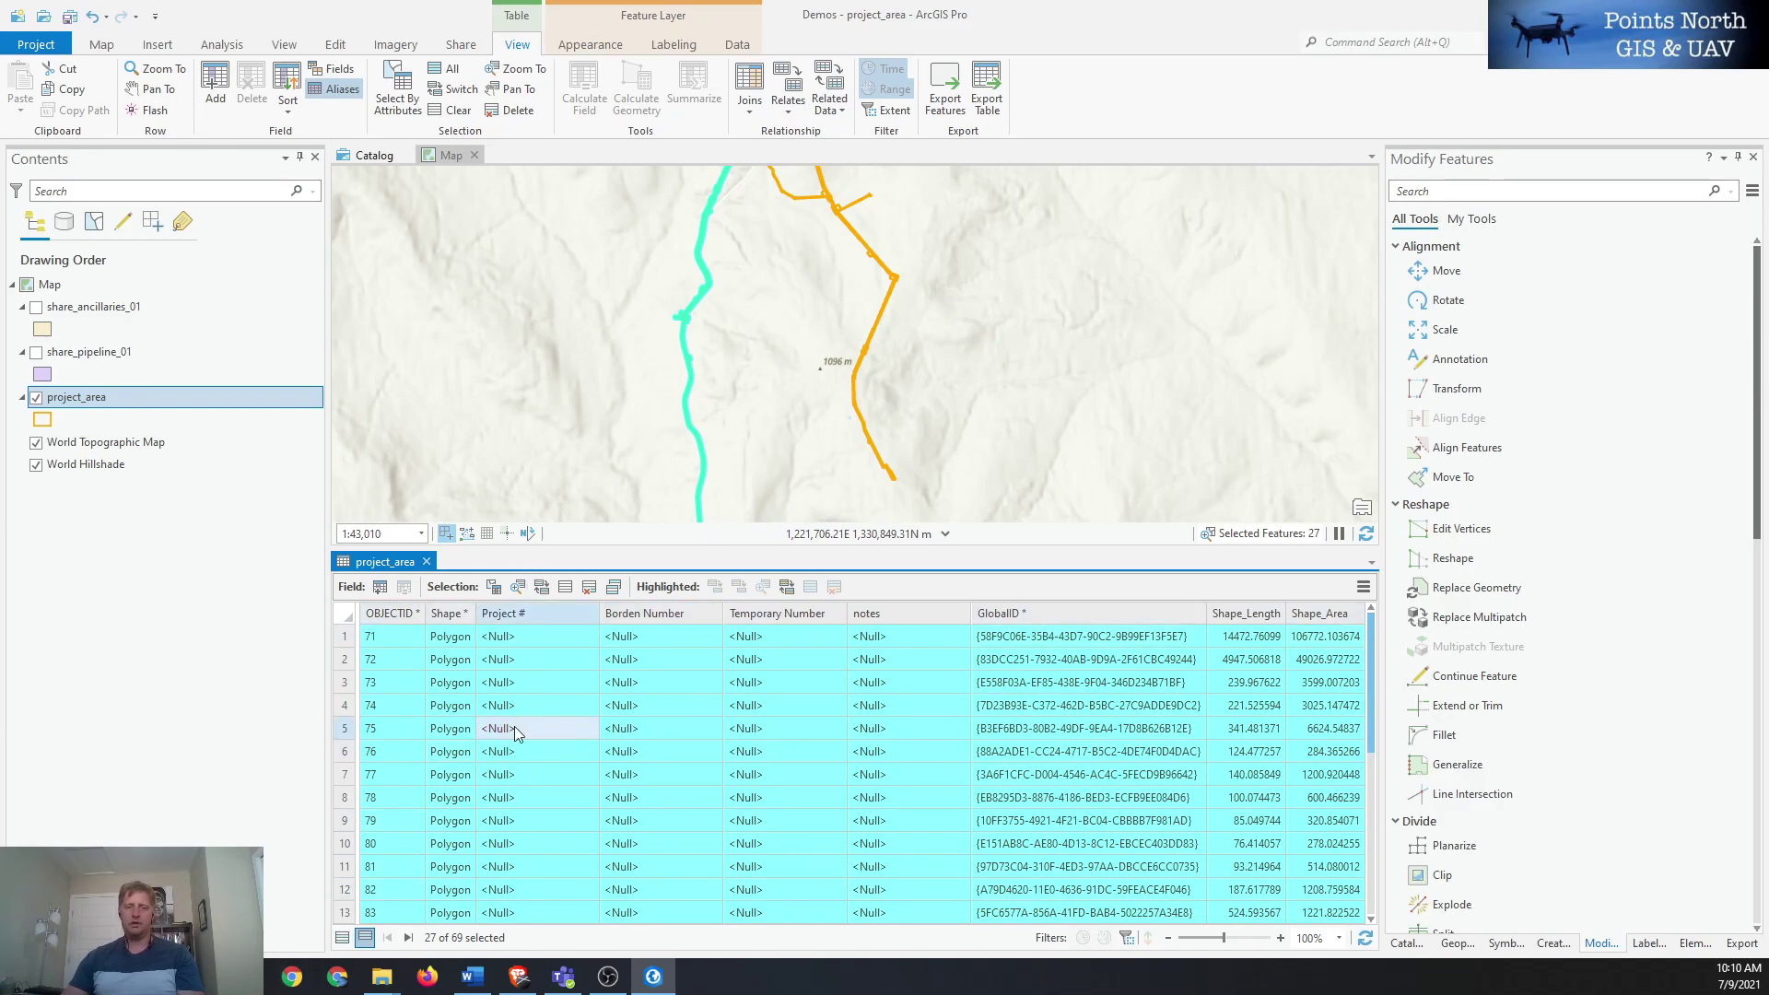
mouse_move(549, 612)
Set up Calculate Field on Project # with Python 3, expression 'Test-Project-01', and Enable Undo on.
right_click(550, 613)
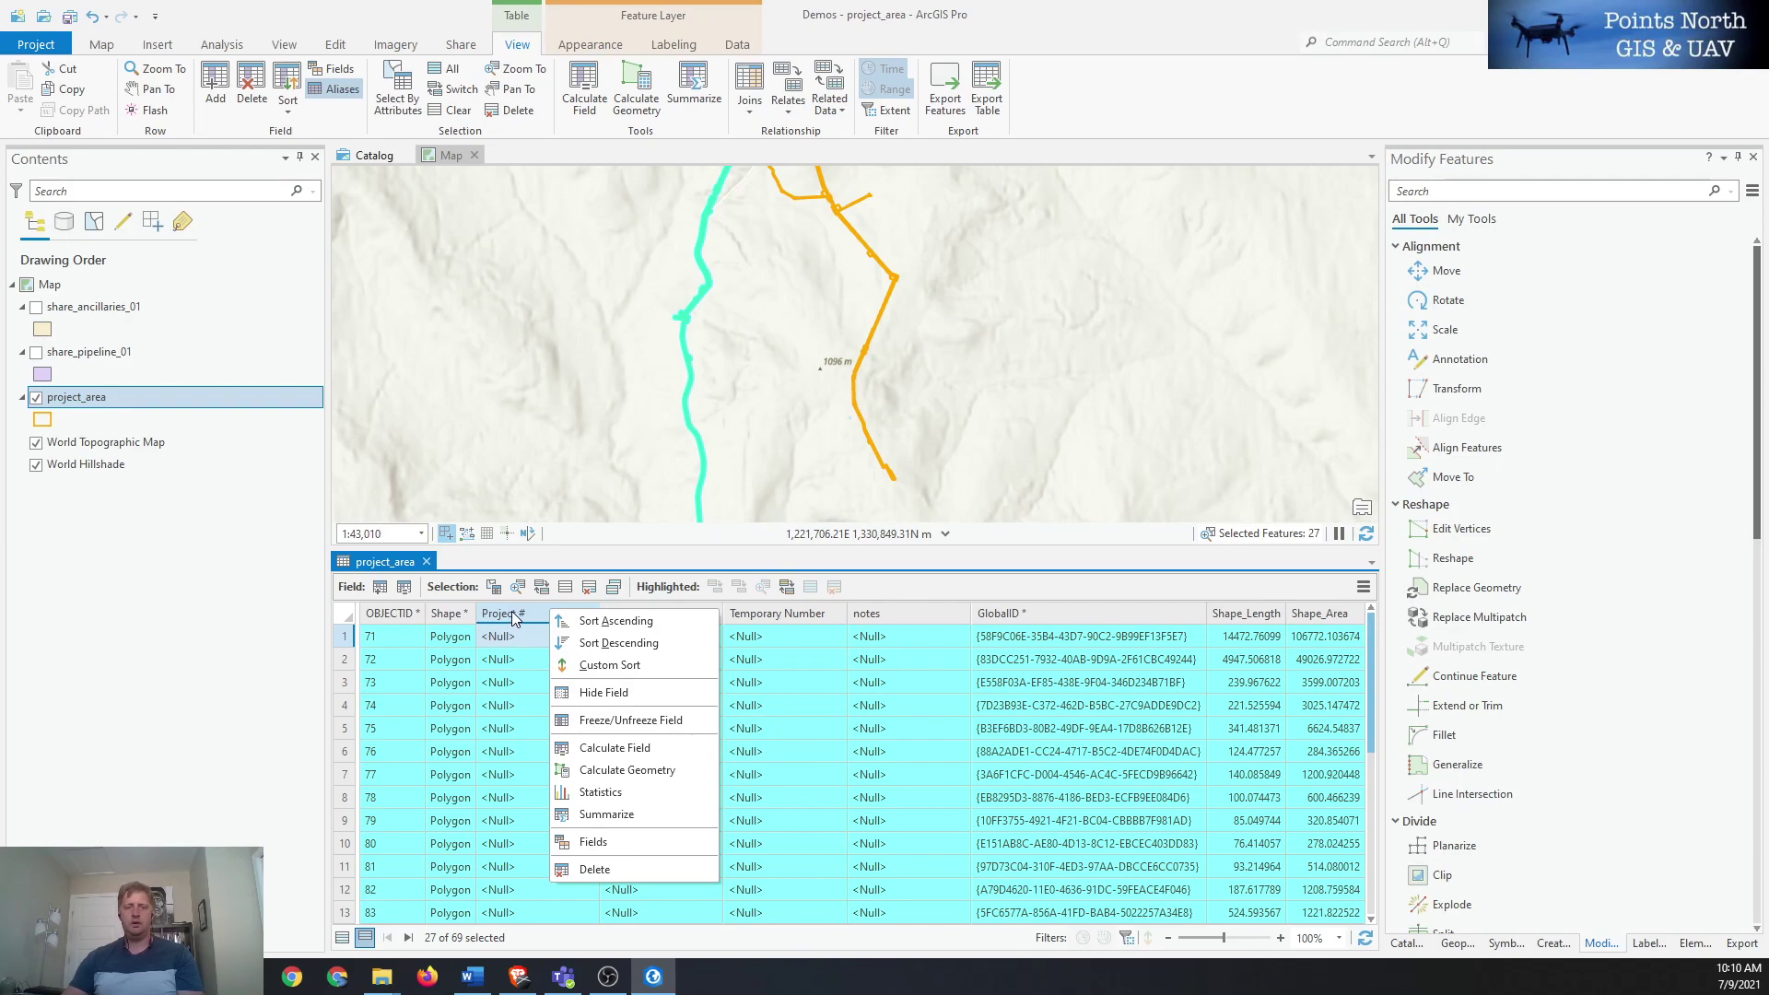
left_click(667, 746)
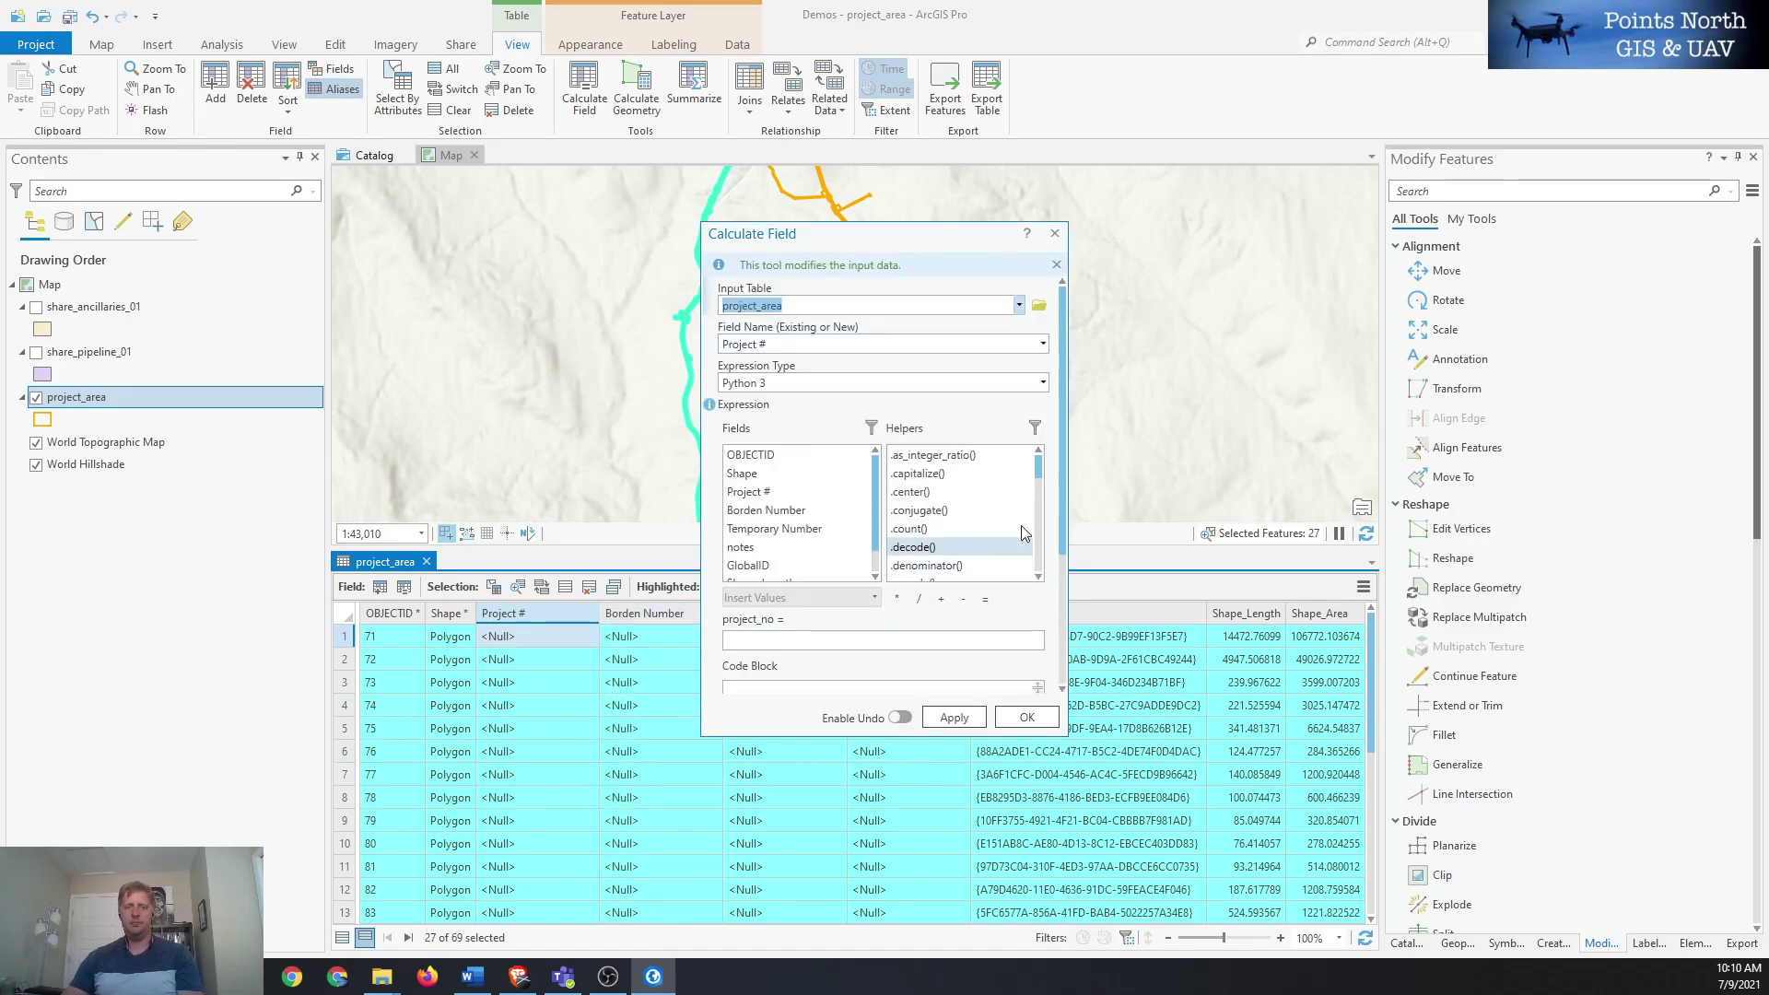
left_click_drag(785, 734, 785, 873)
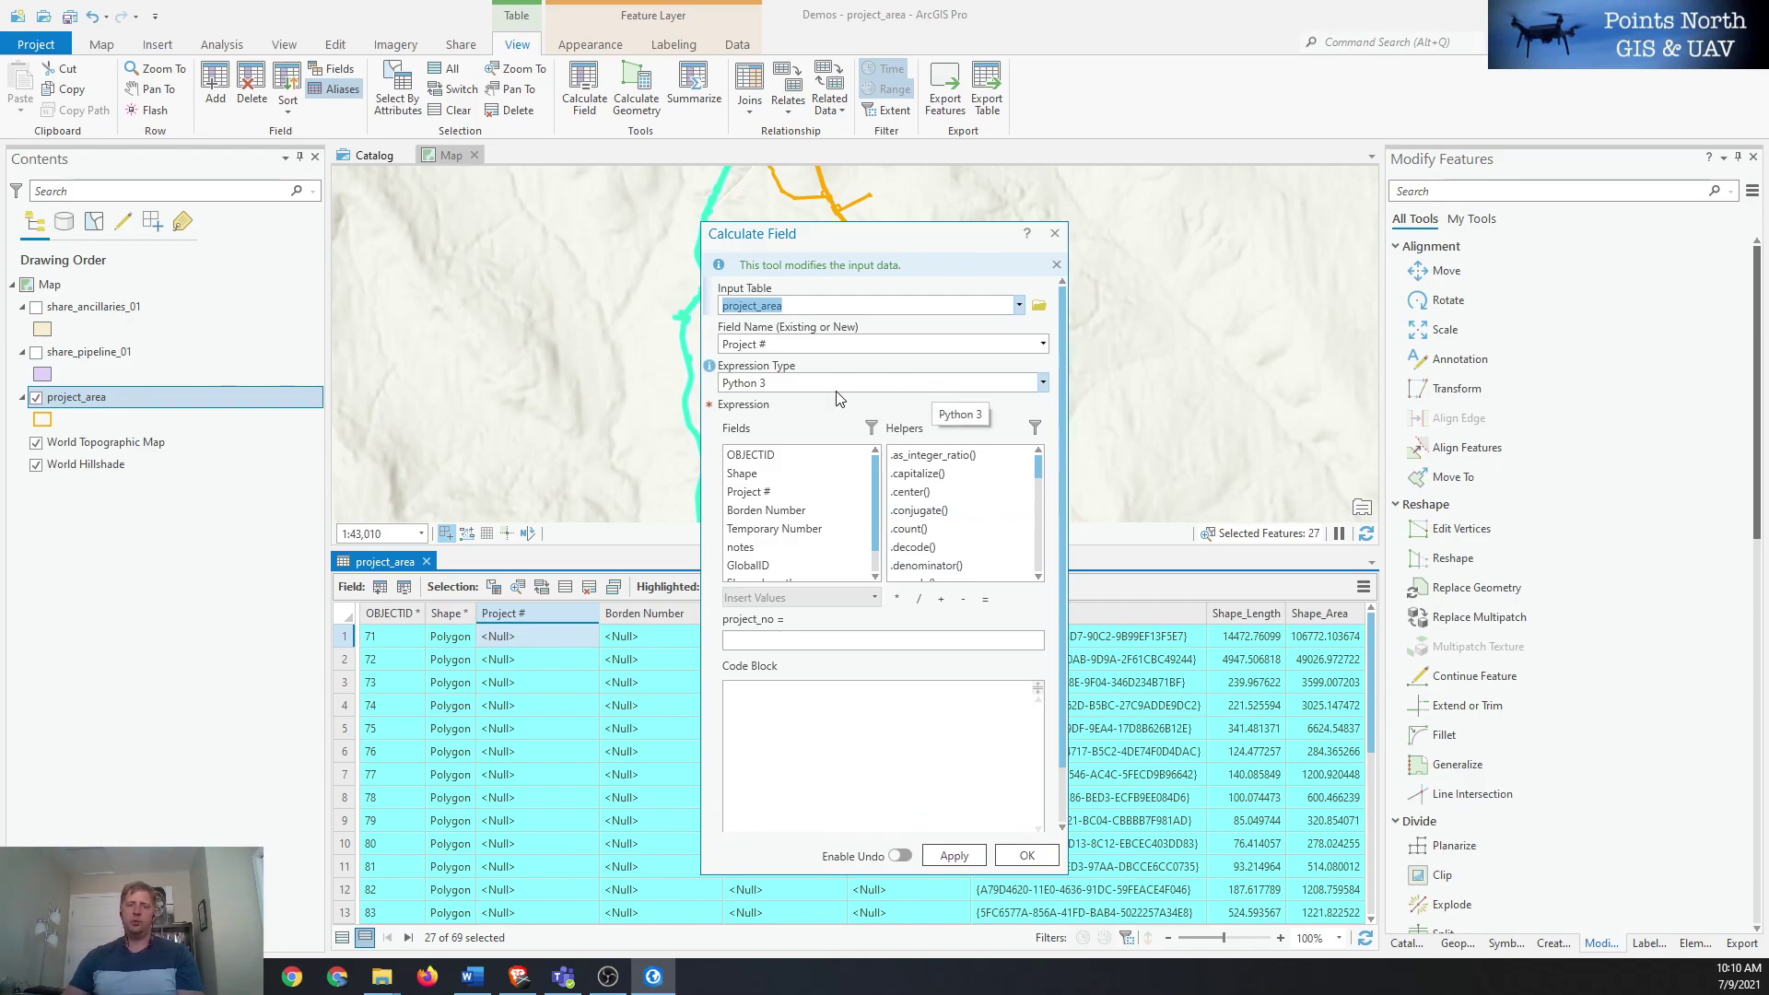
left_click(1046, 385)
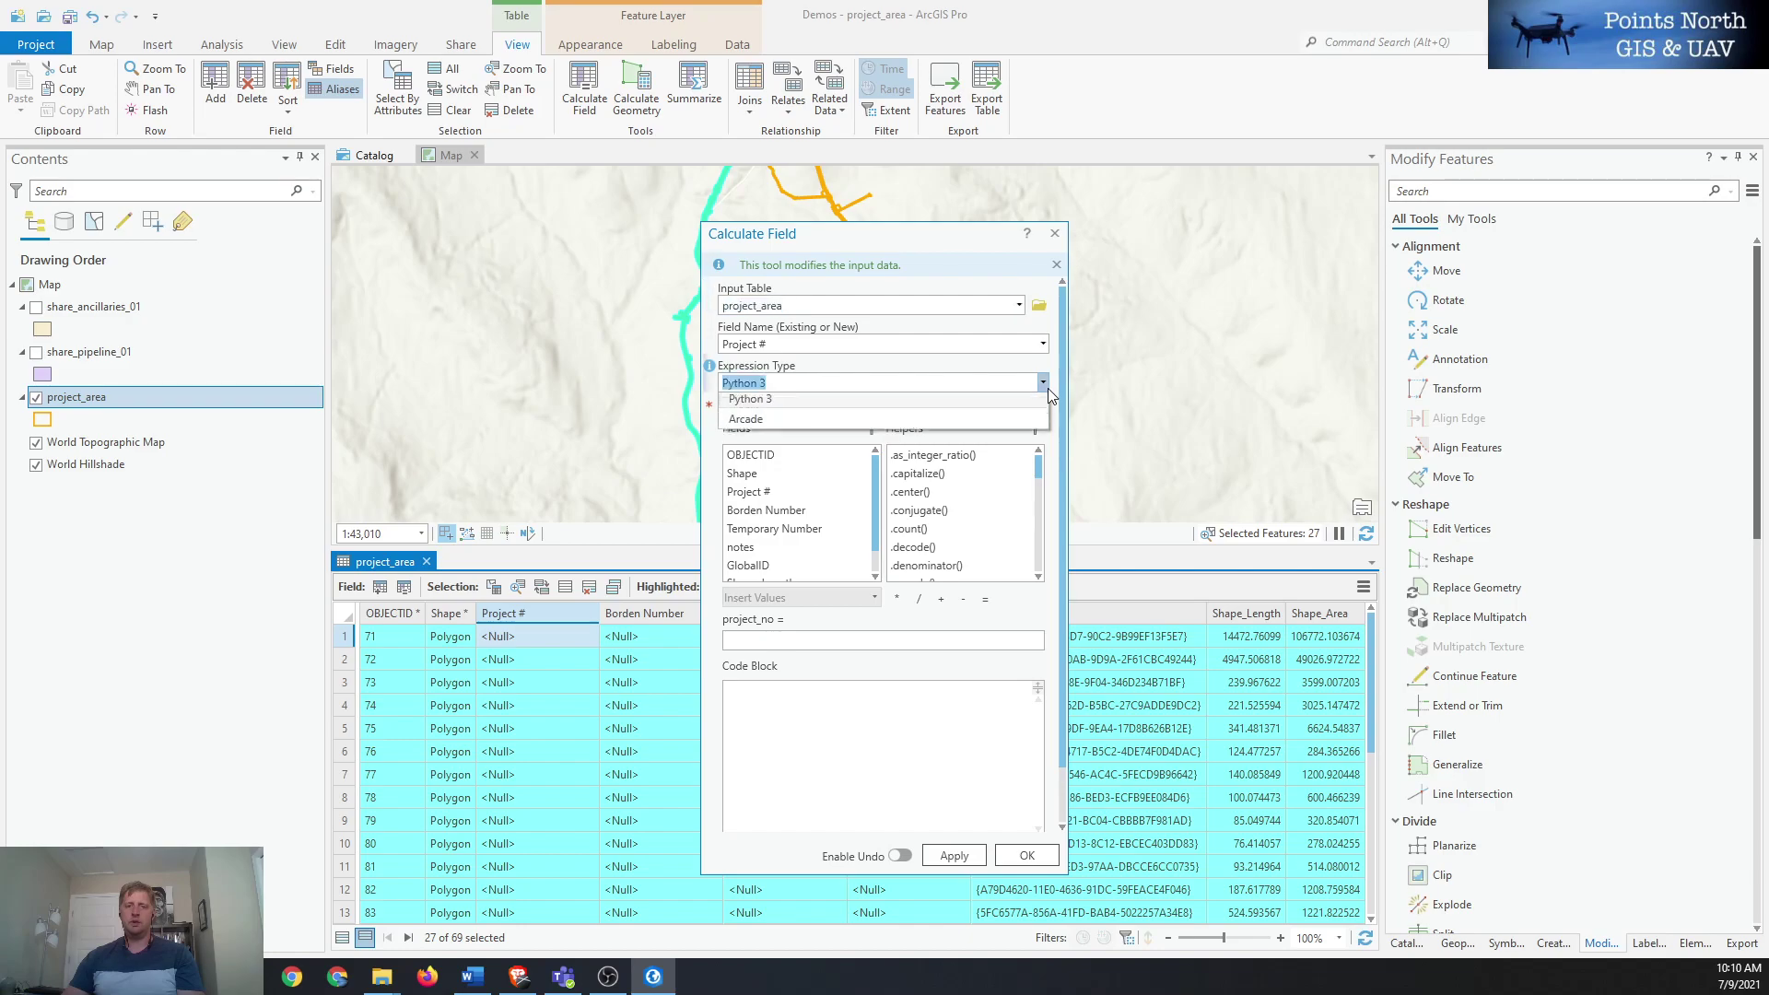
left_click(915, 249)
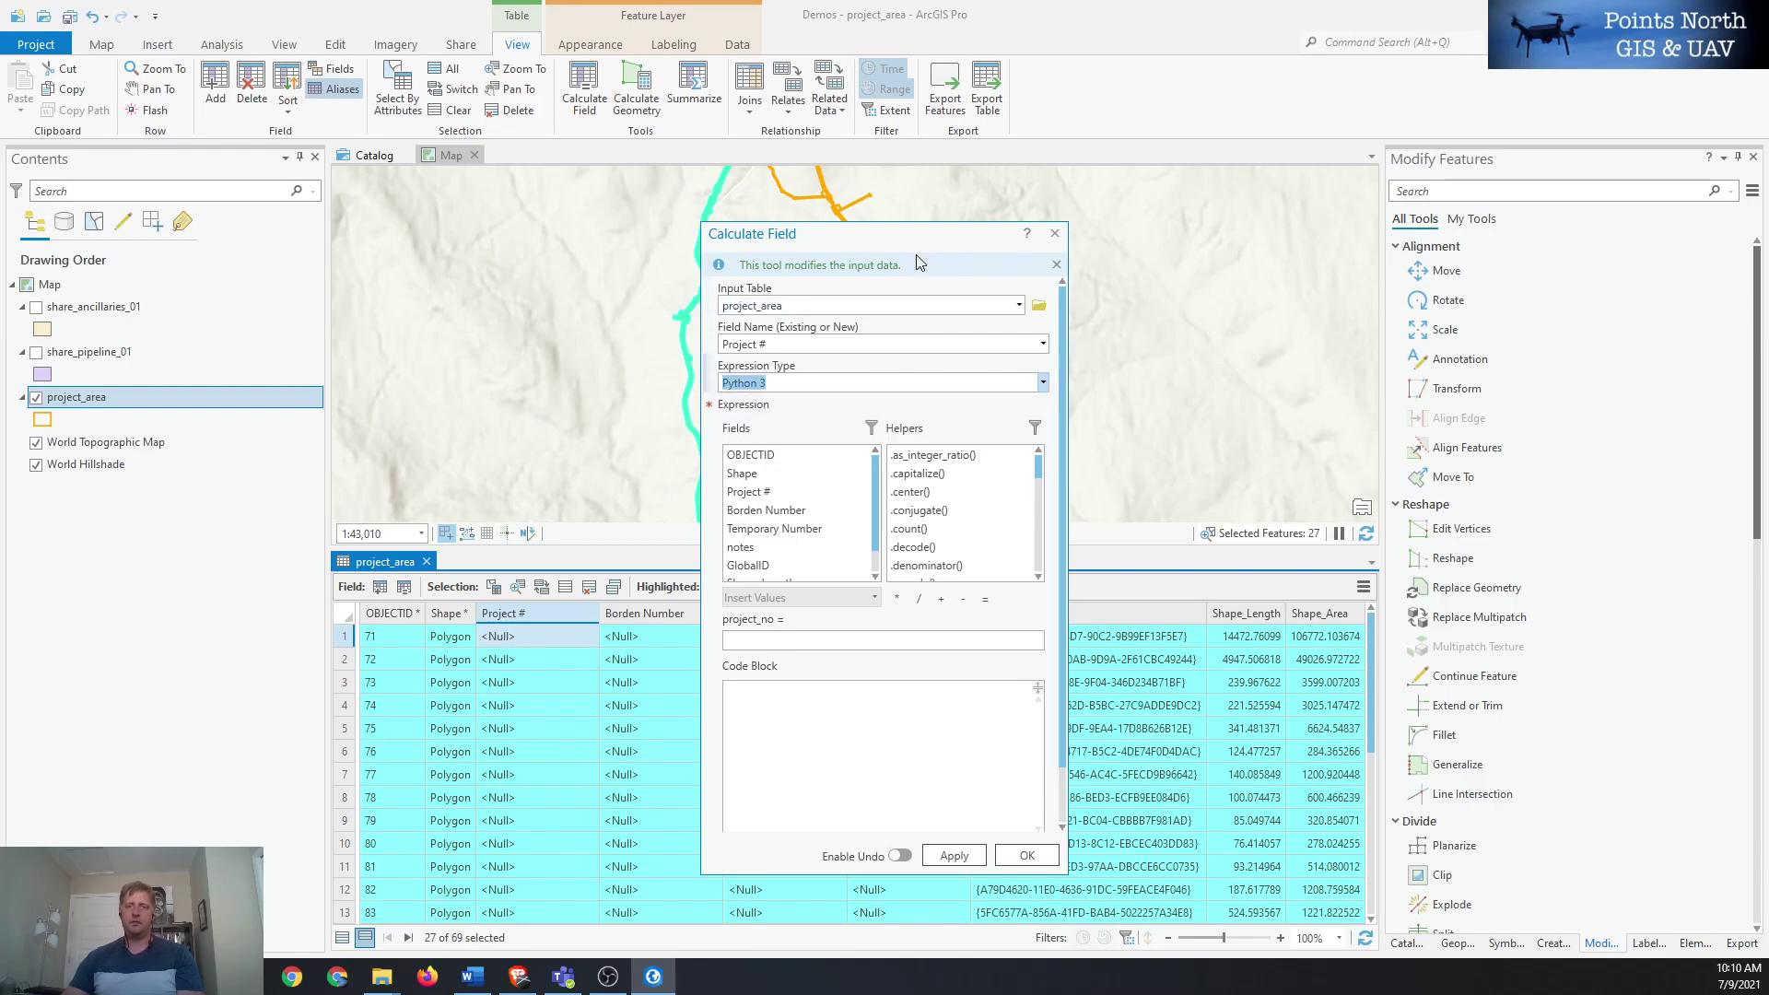
left_click(879, 752)
left_click(876, 638)
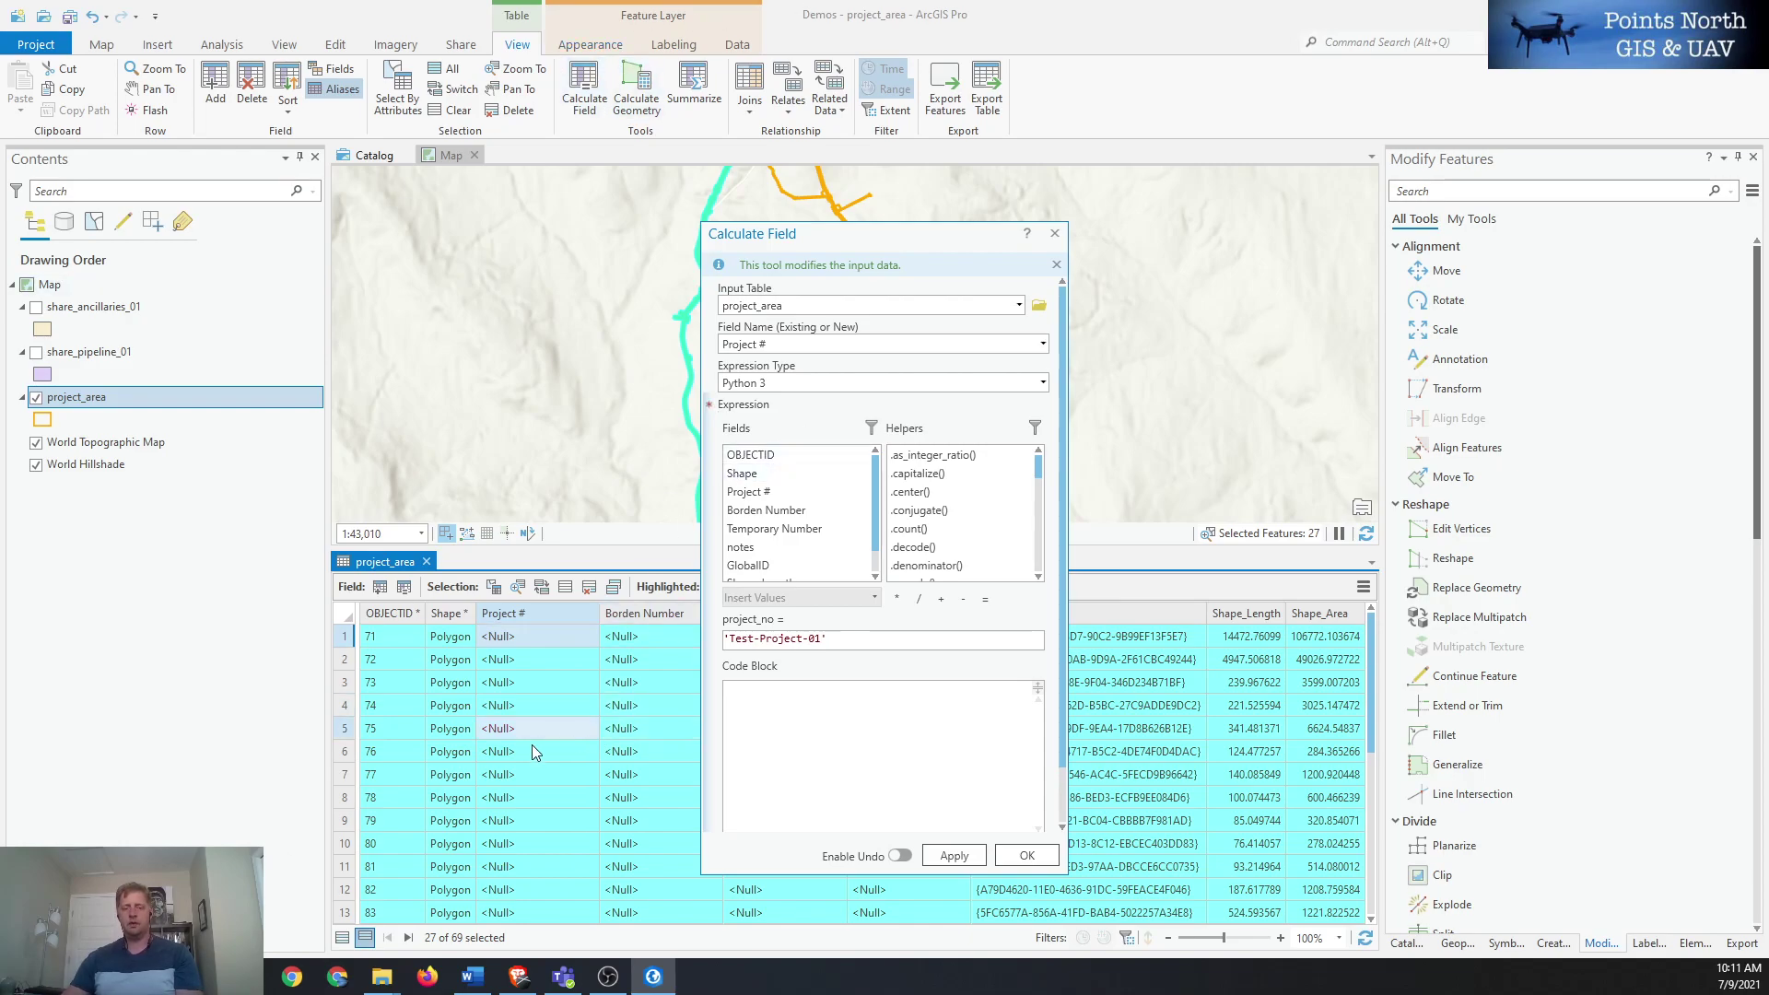
left_click(905, 853)
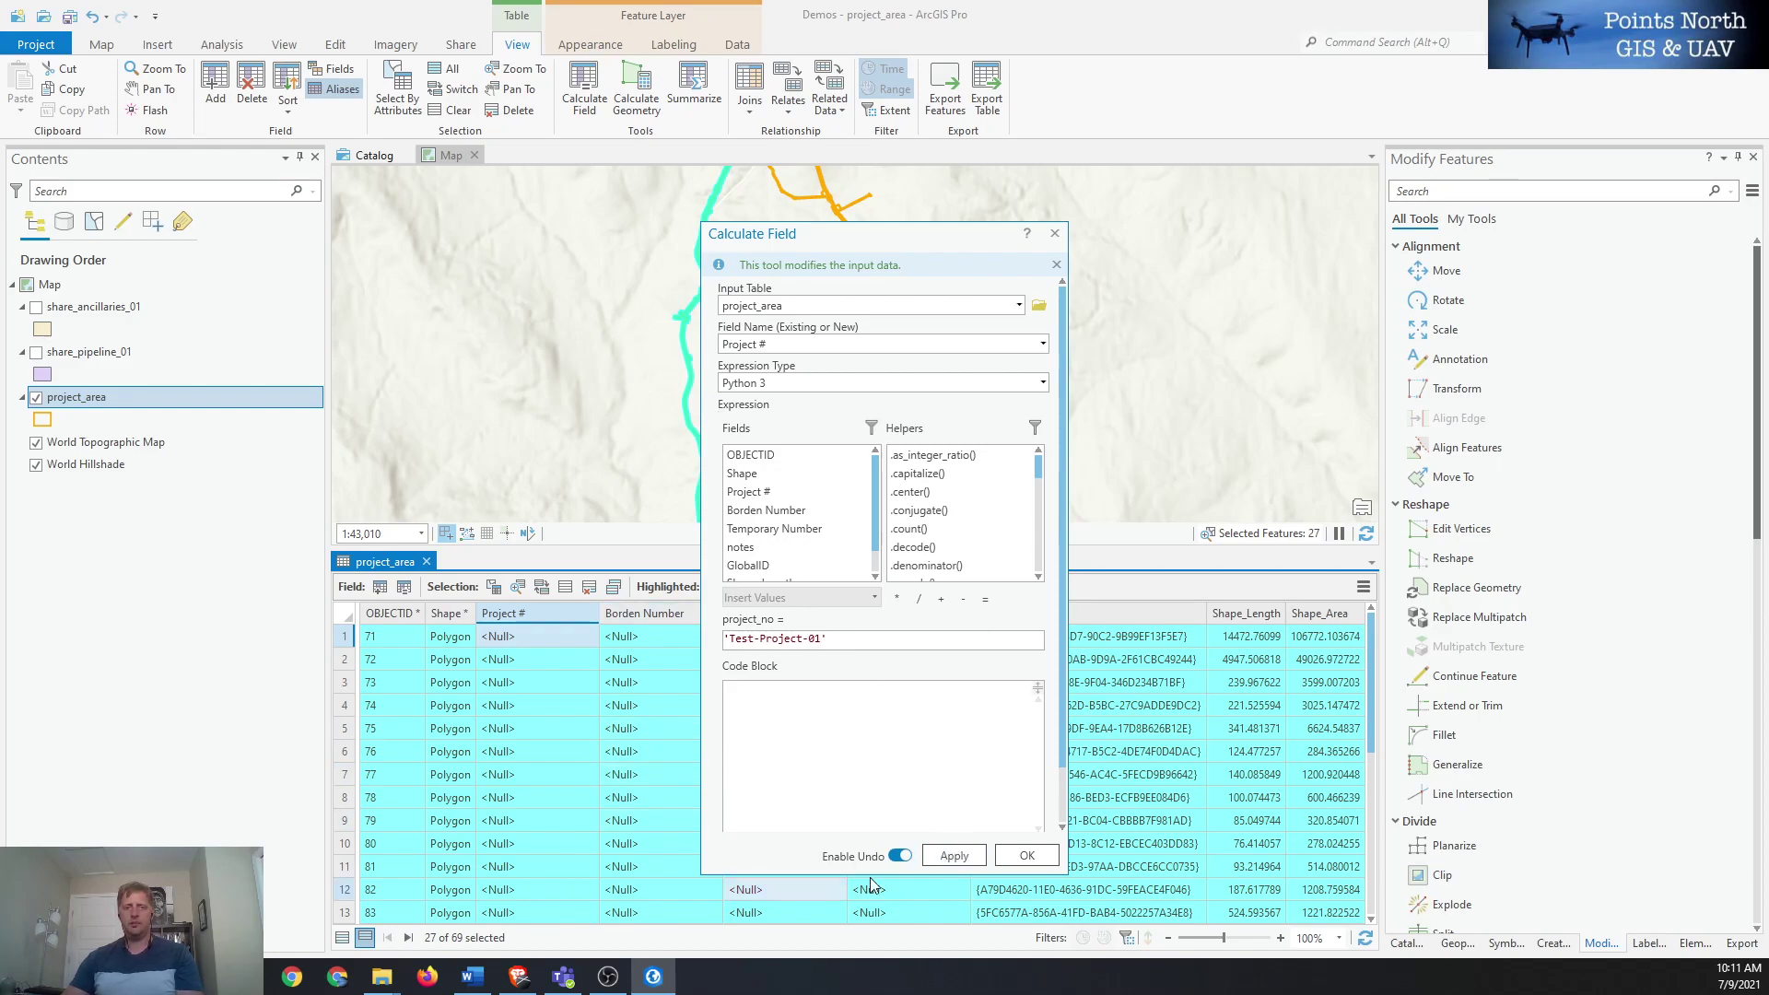
Run the calculation and close the dialog so the 27 selected rows read Test-Project-01.
left_click(975, 859)
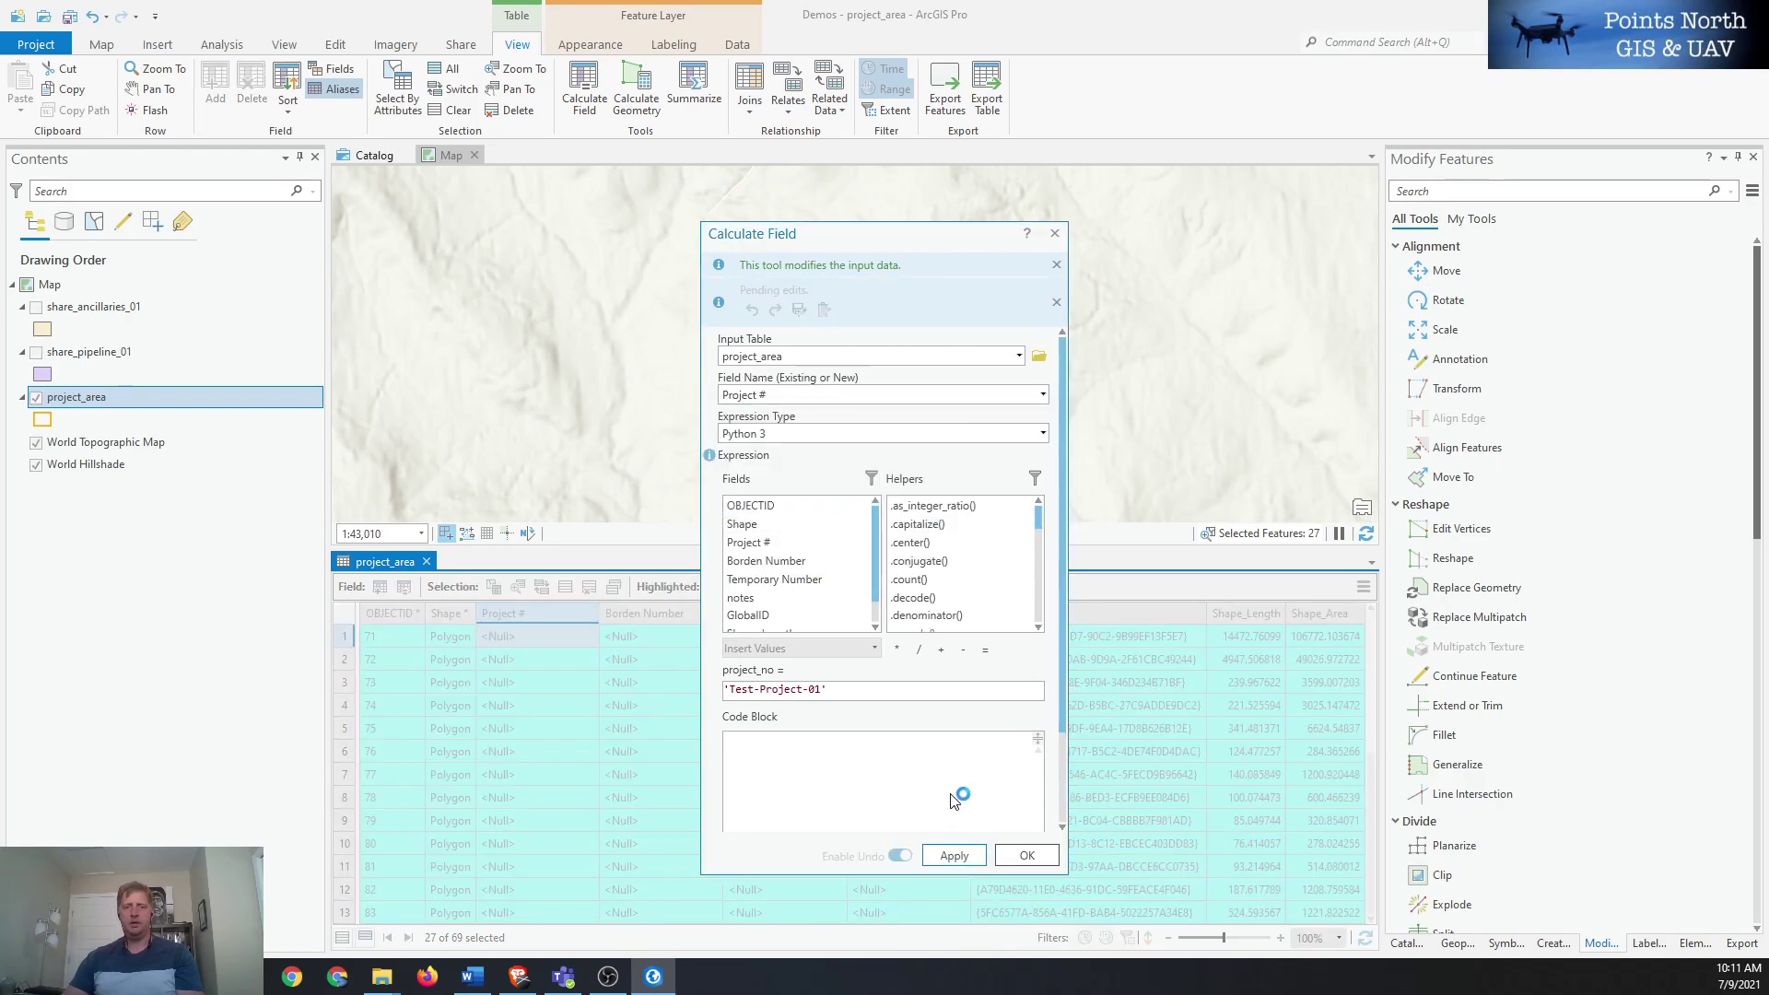
left_click(1025, 858)
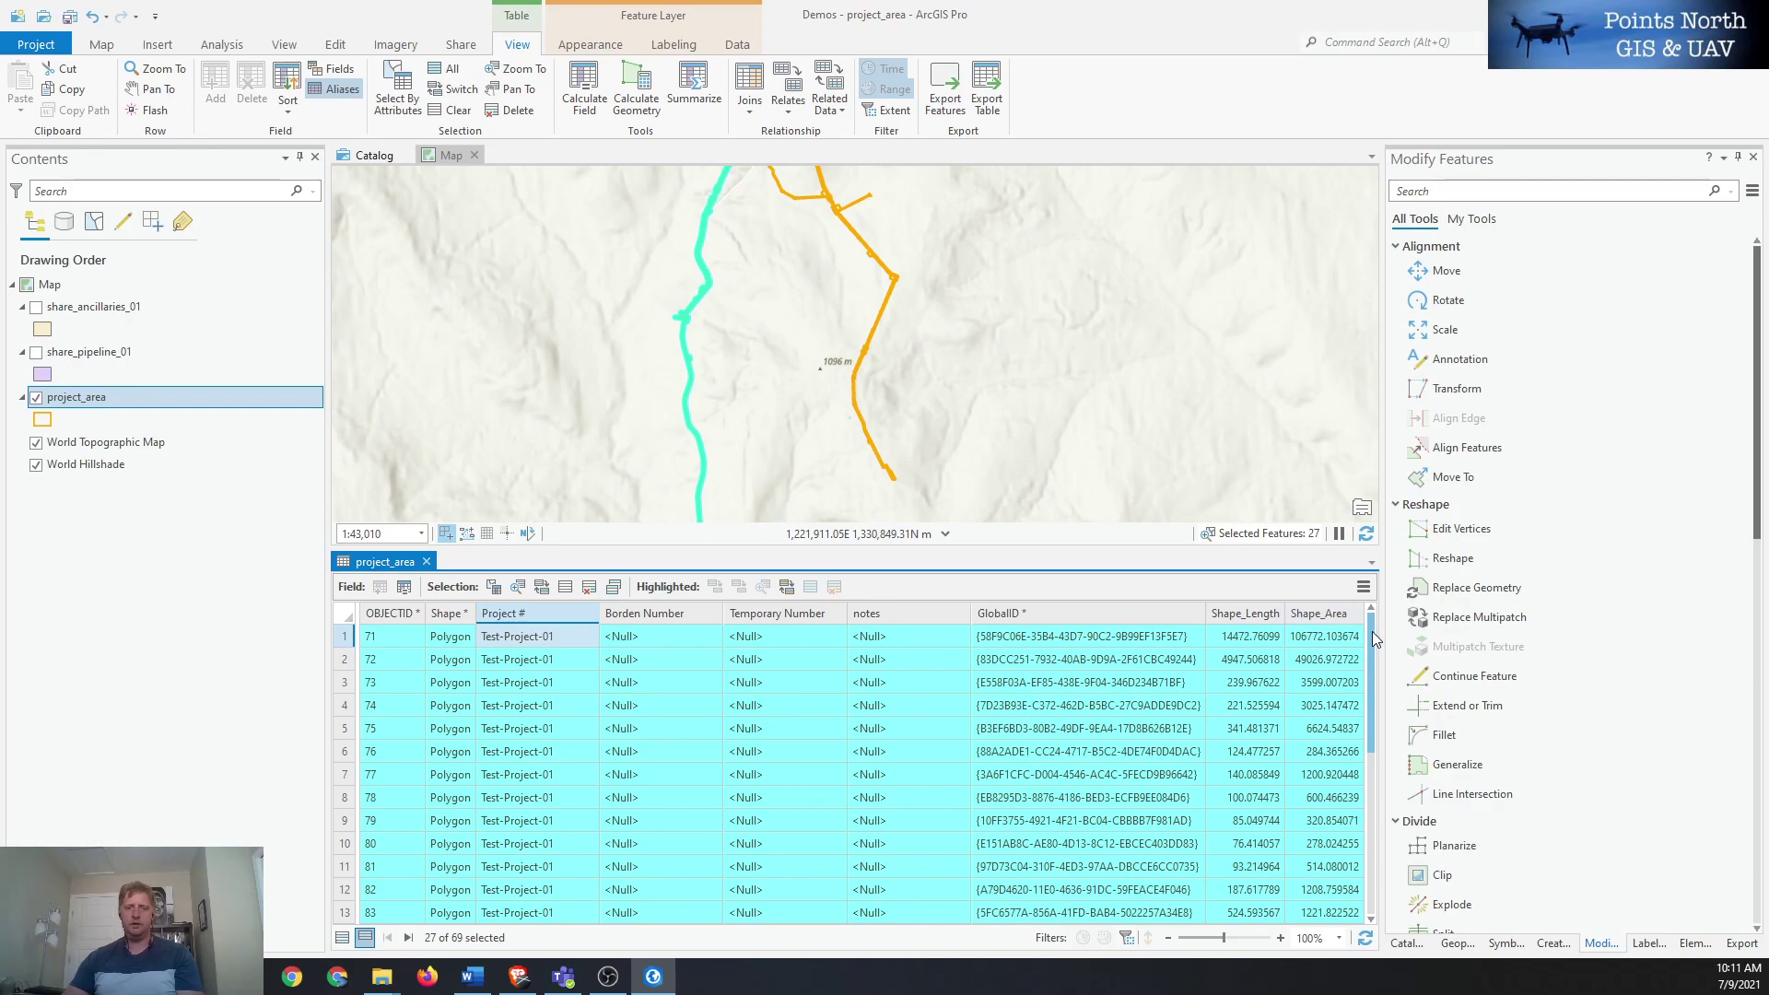
mouse_move(1370, 645)
left_mouse_down()
mouse_move(1358, 820)
mouse_move(1361, 638)
mouse_move(1378, 728)
mouse_move(1373, 645)
left_mouse_up()
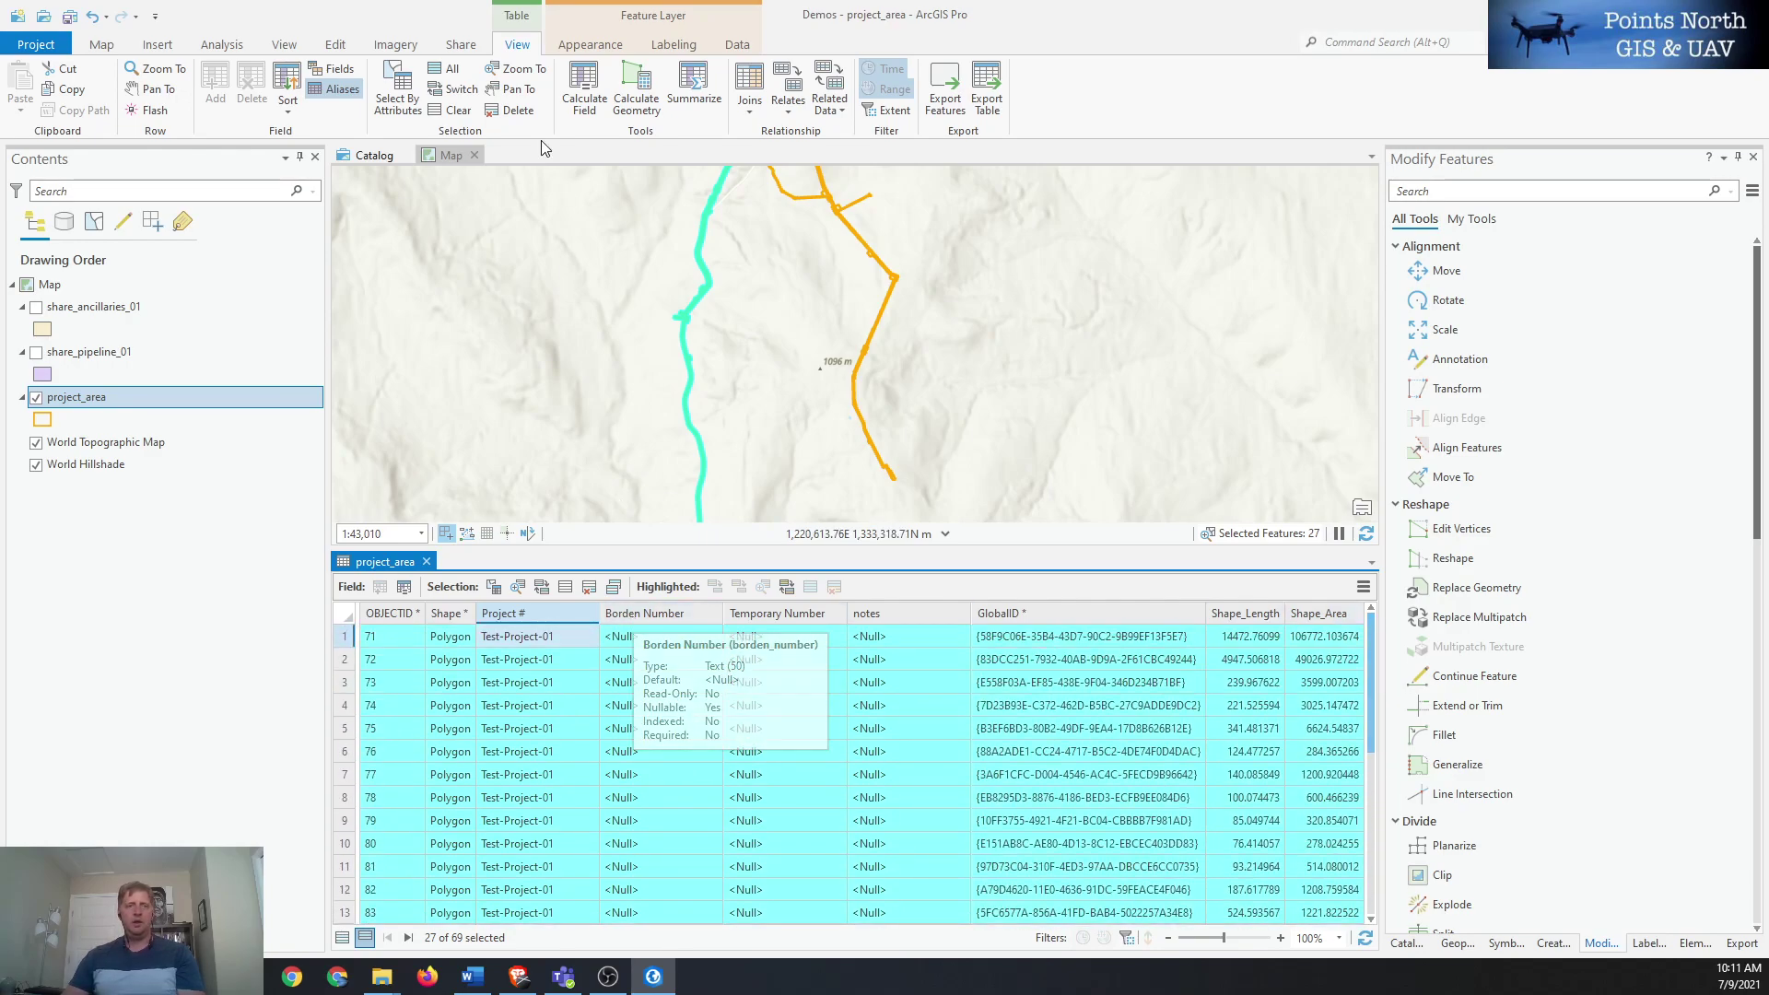
left_click(332, 45)
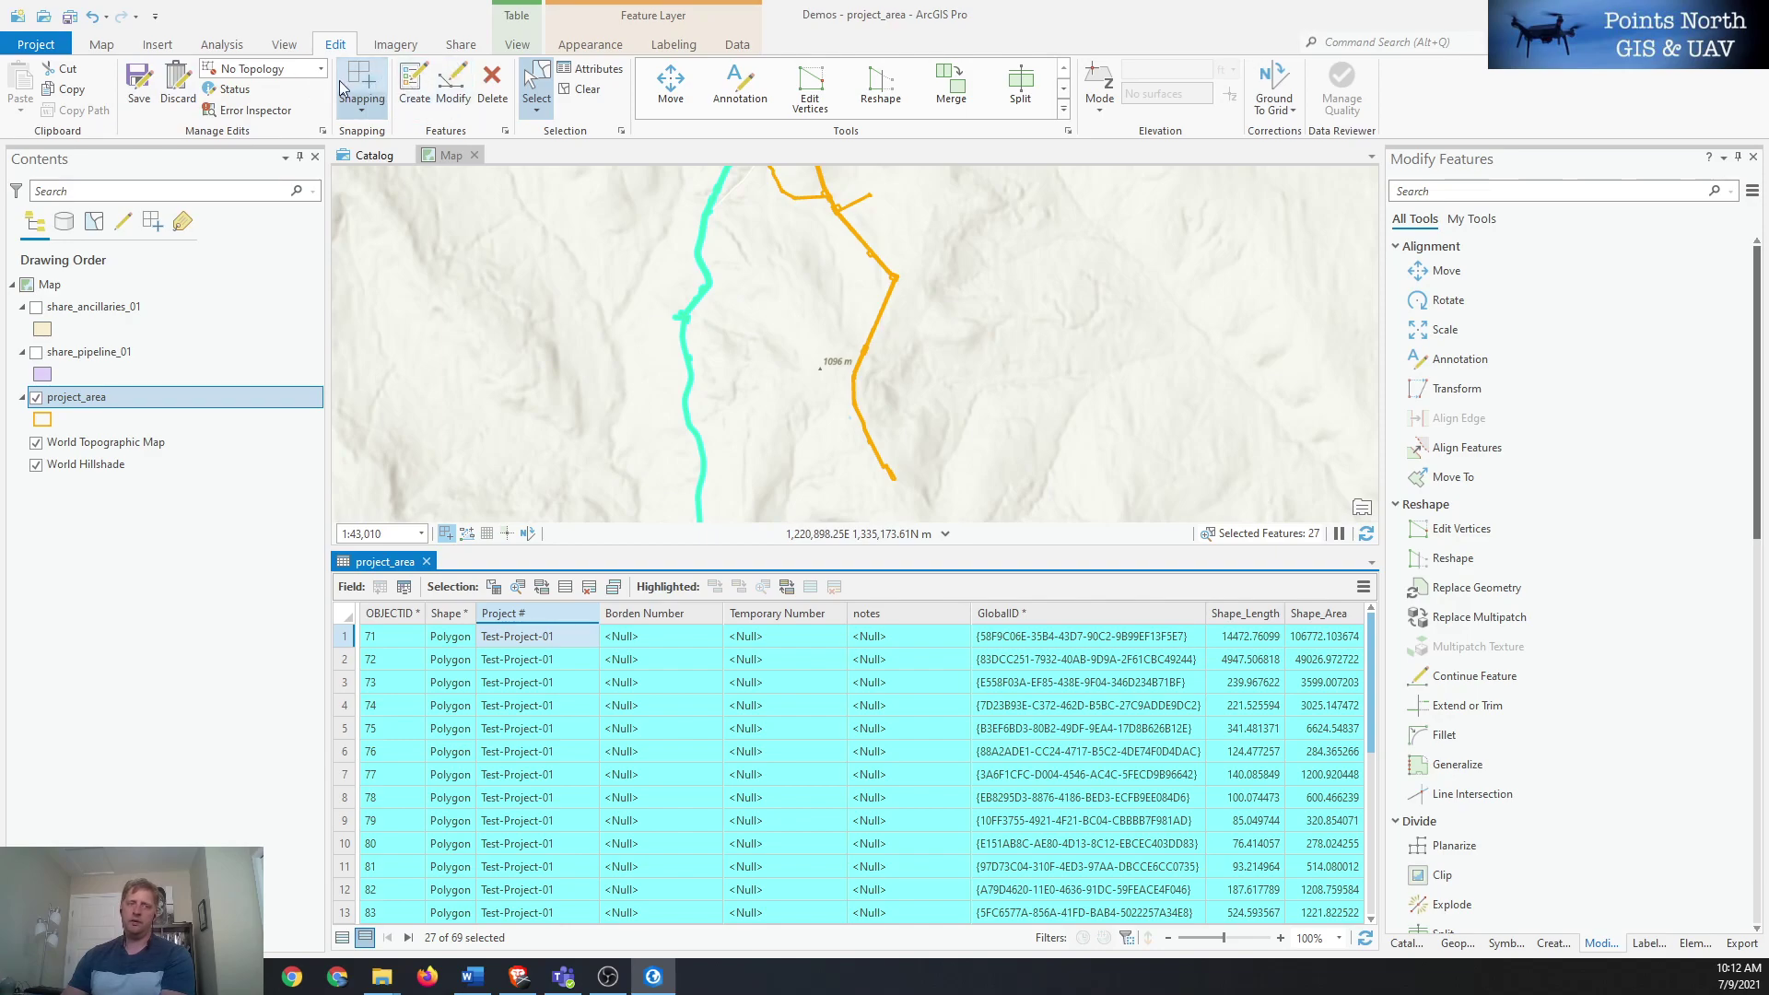
Save all Project # edits and clear the selection, leaving 0 of 69 selected.
left_click(138, 84)
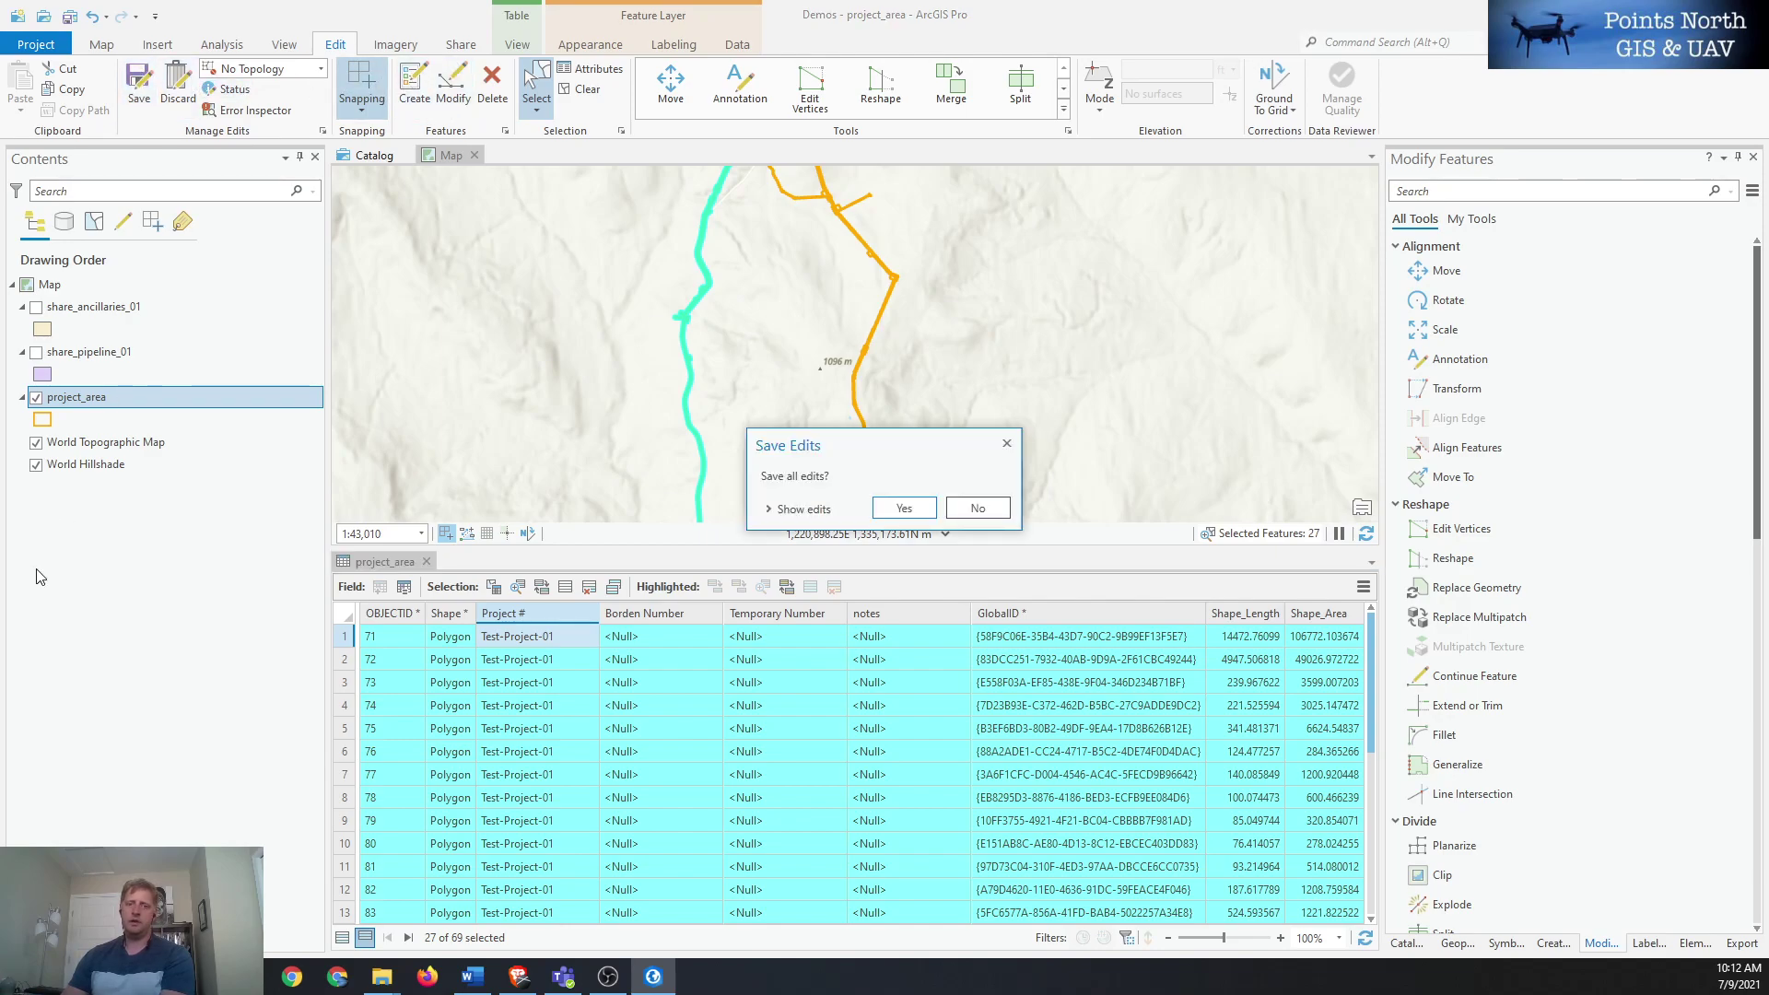
left_click(904, 507)
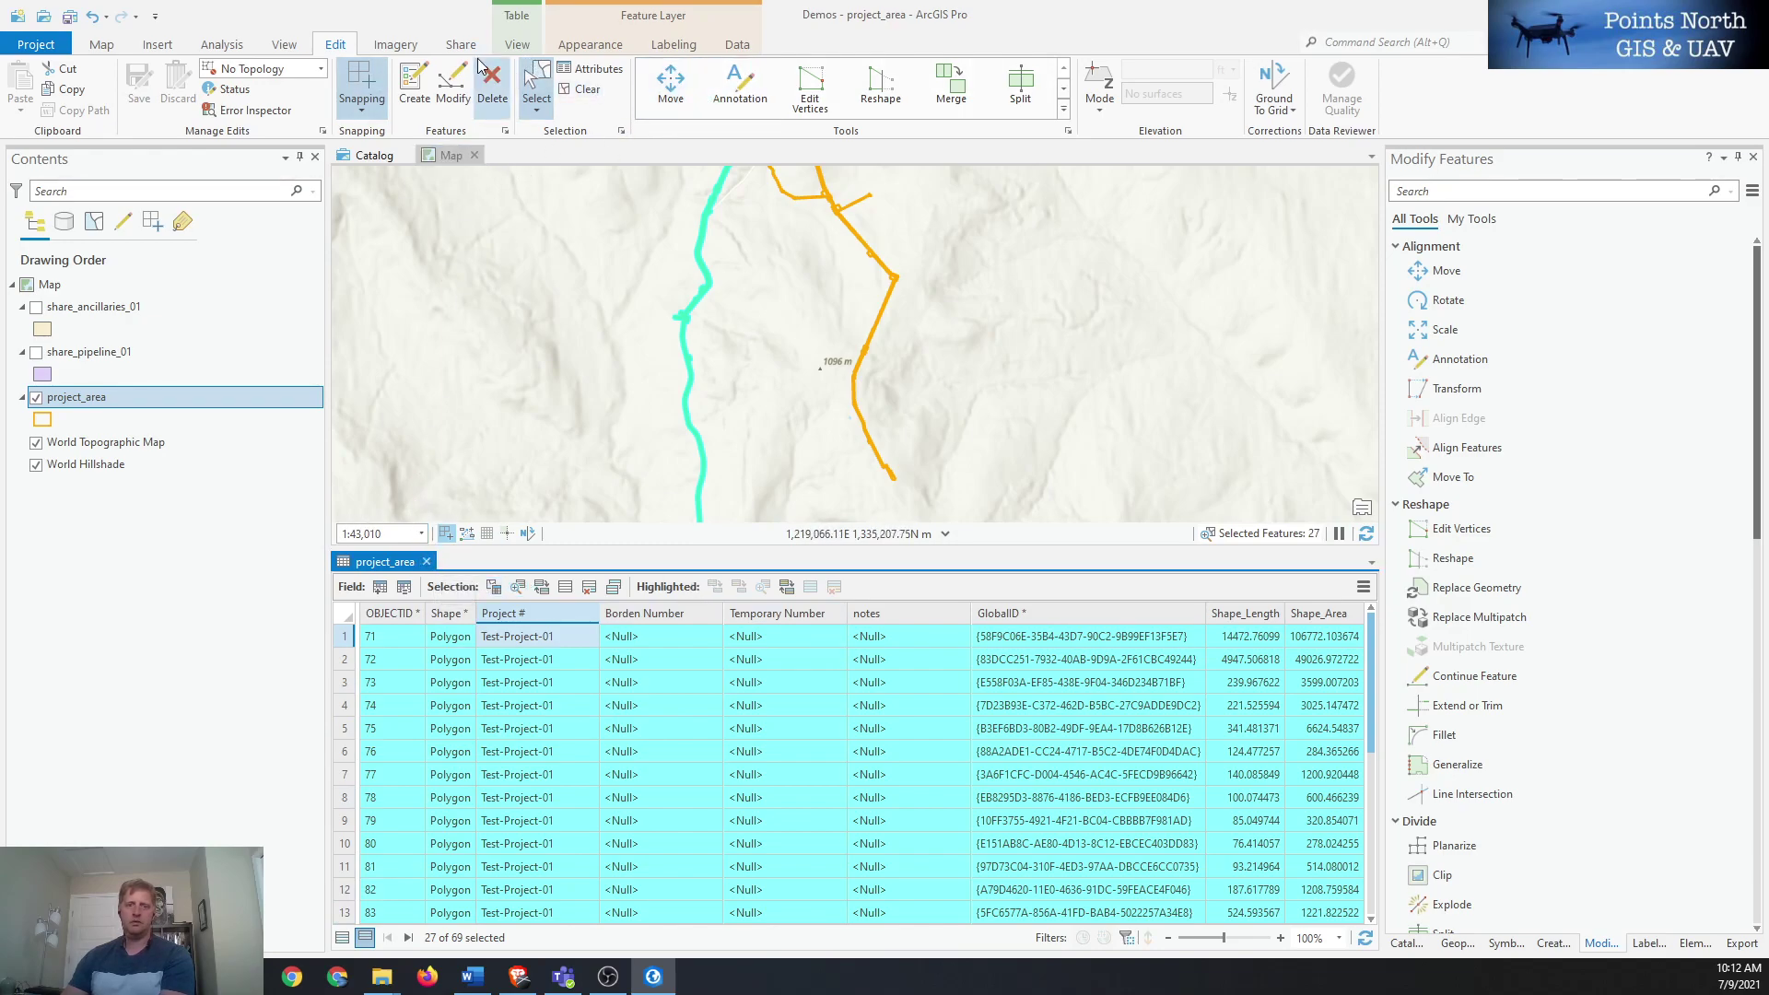
left_click(587, 88)
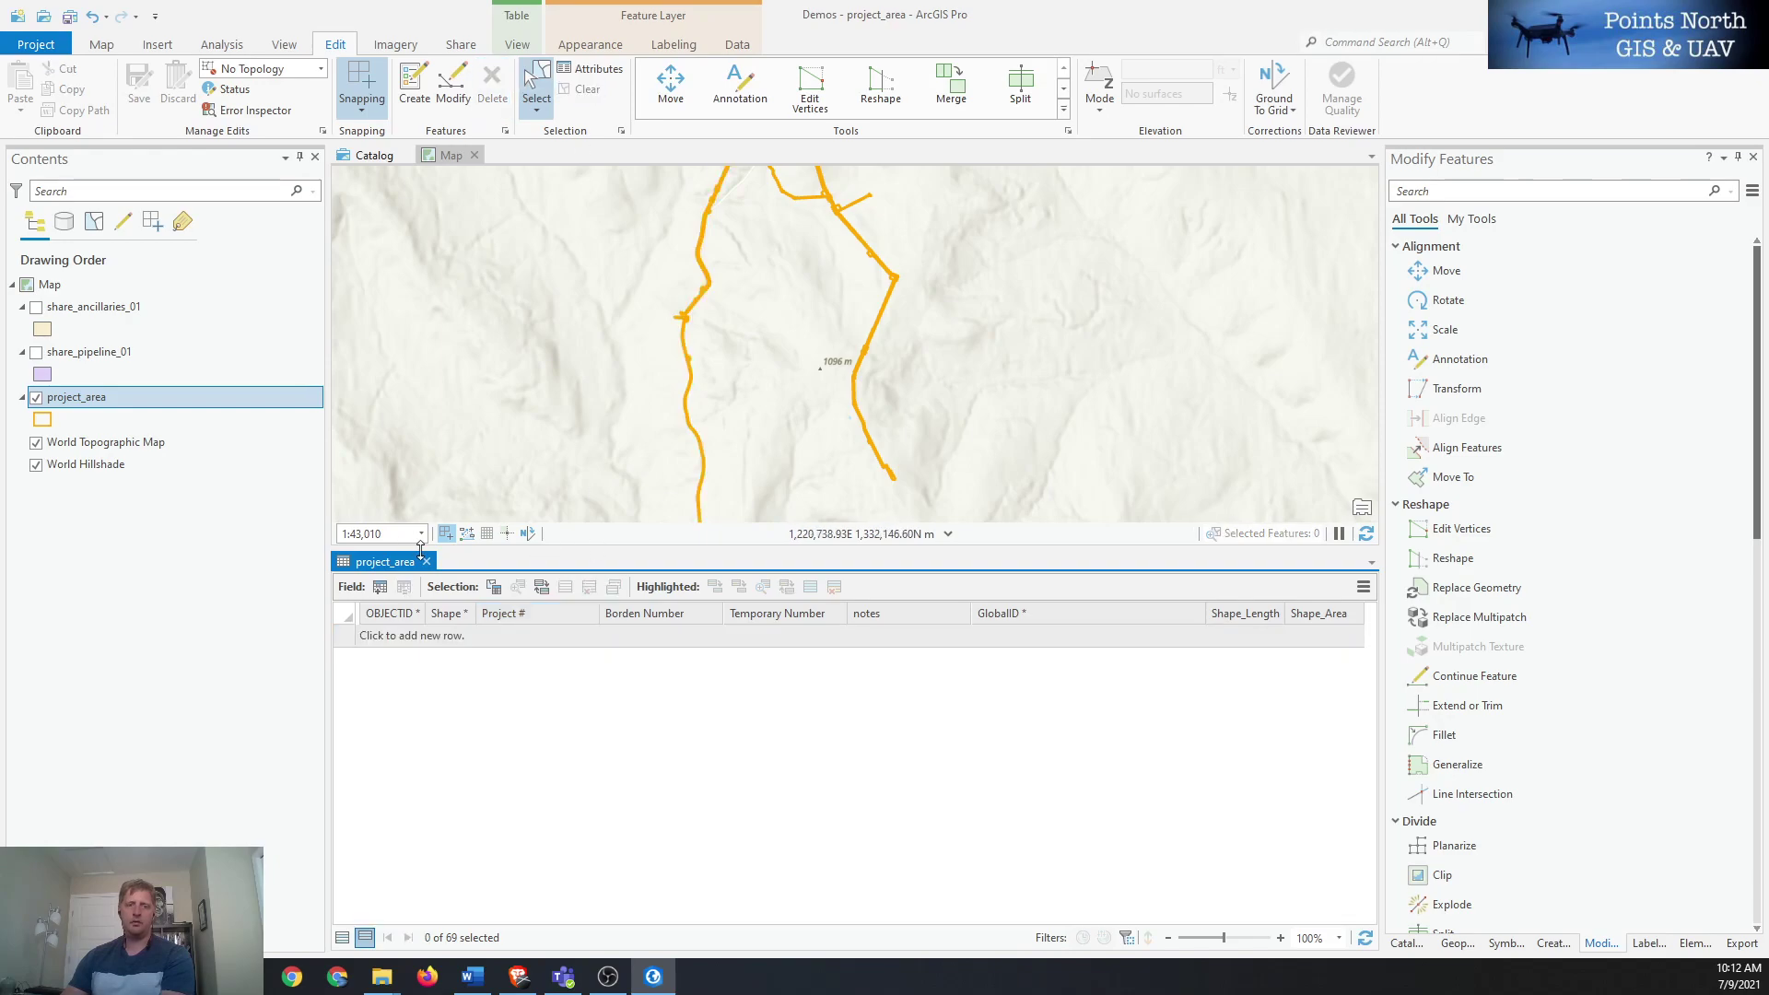
Close the attribute table and confirm a western polygon's pop-up reads Project # Test-Project-01.
left_click(426, 562)
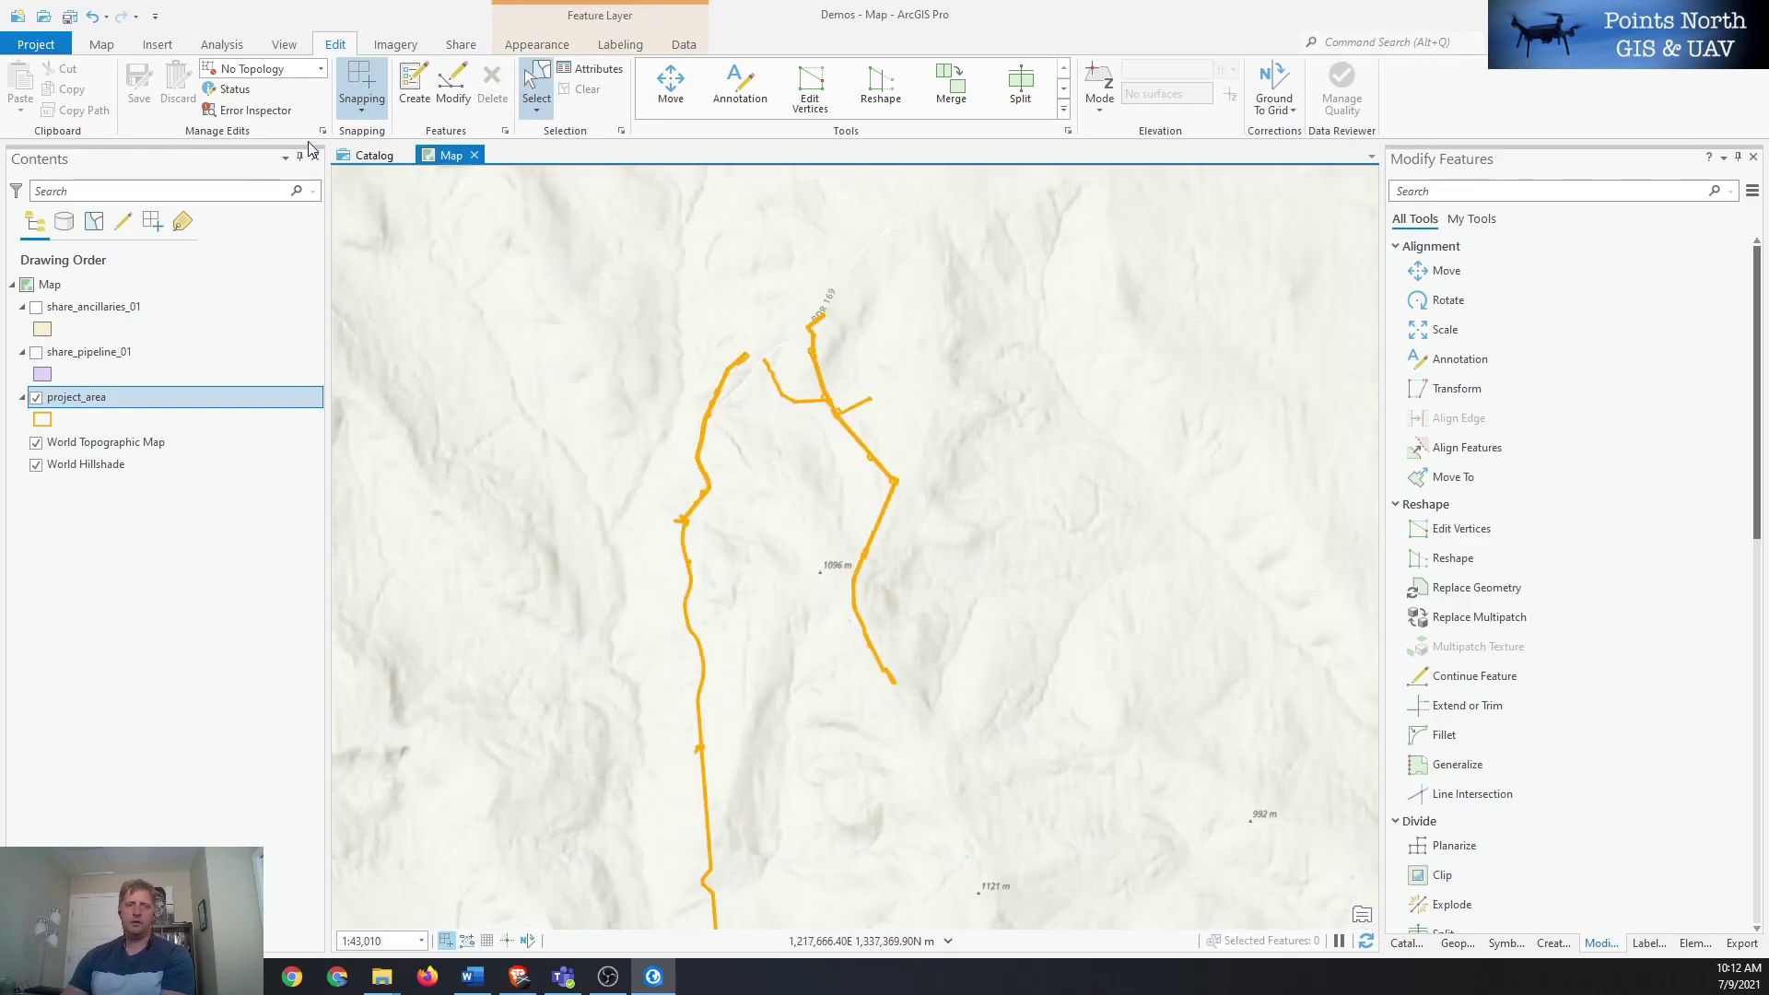
left_click(102, 45)
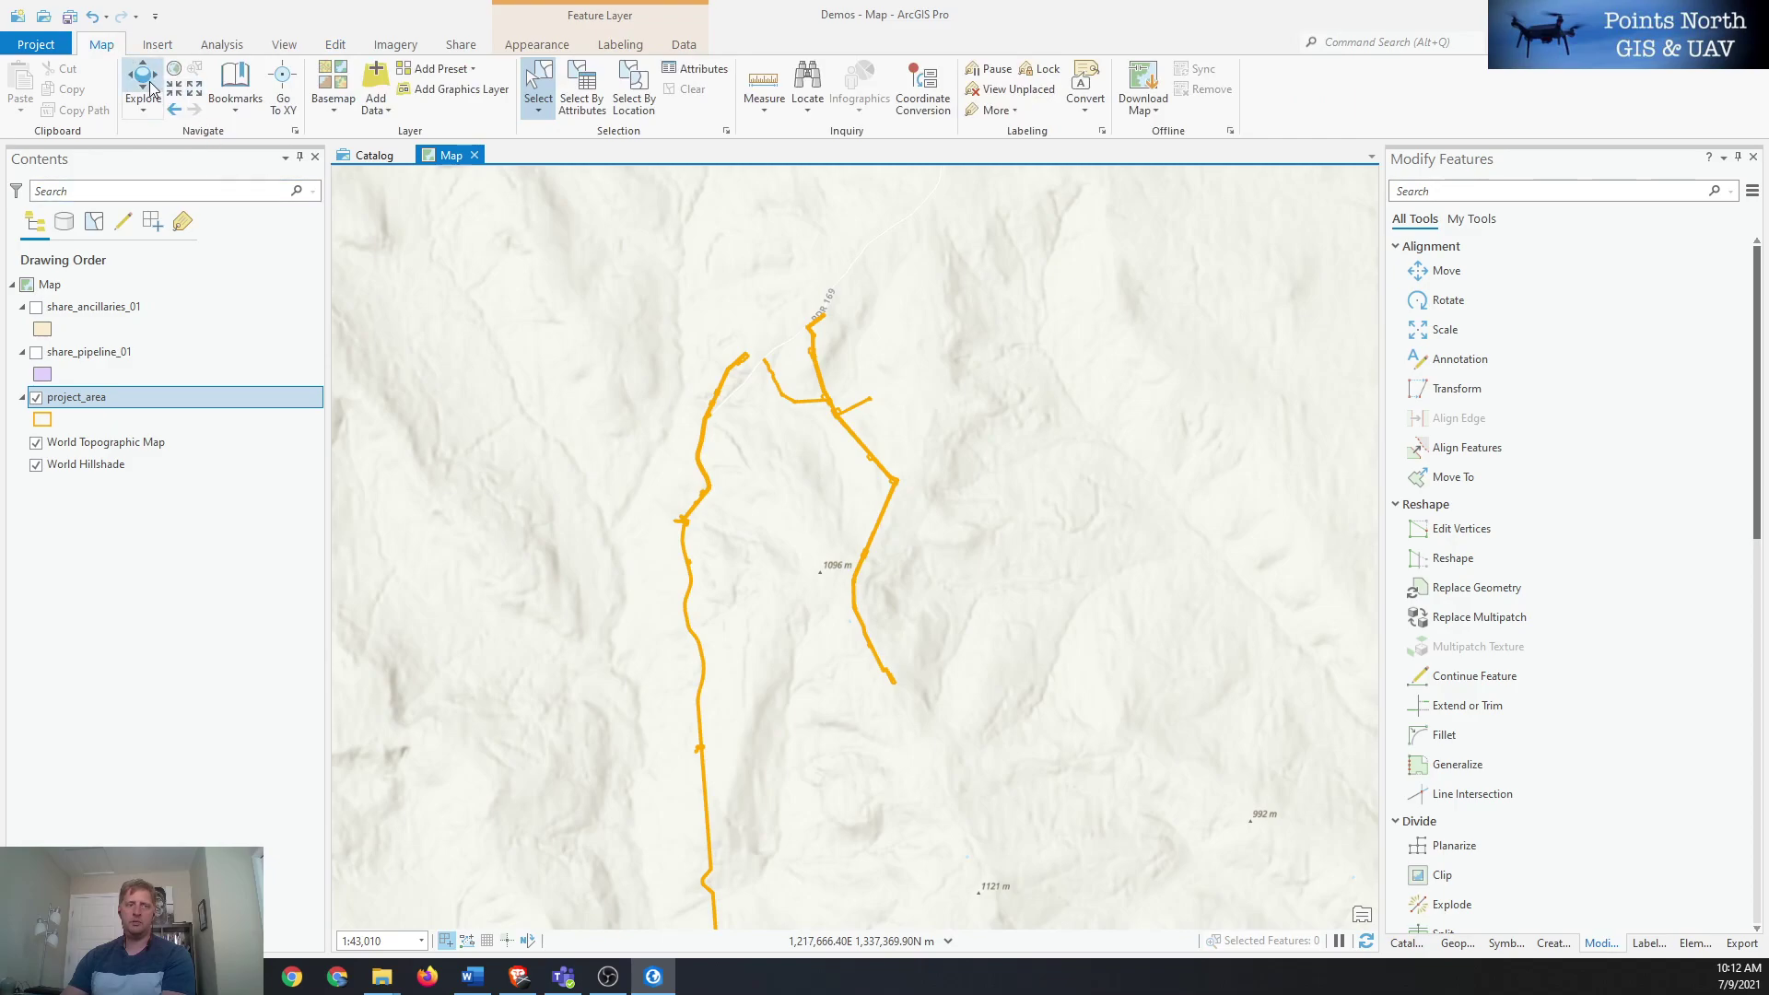
scroll(724, 470, "up", 4)
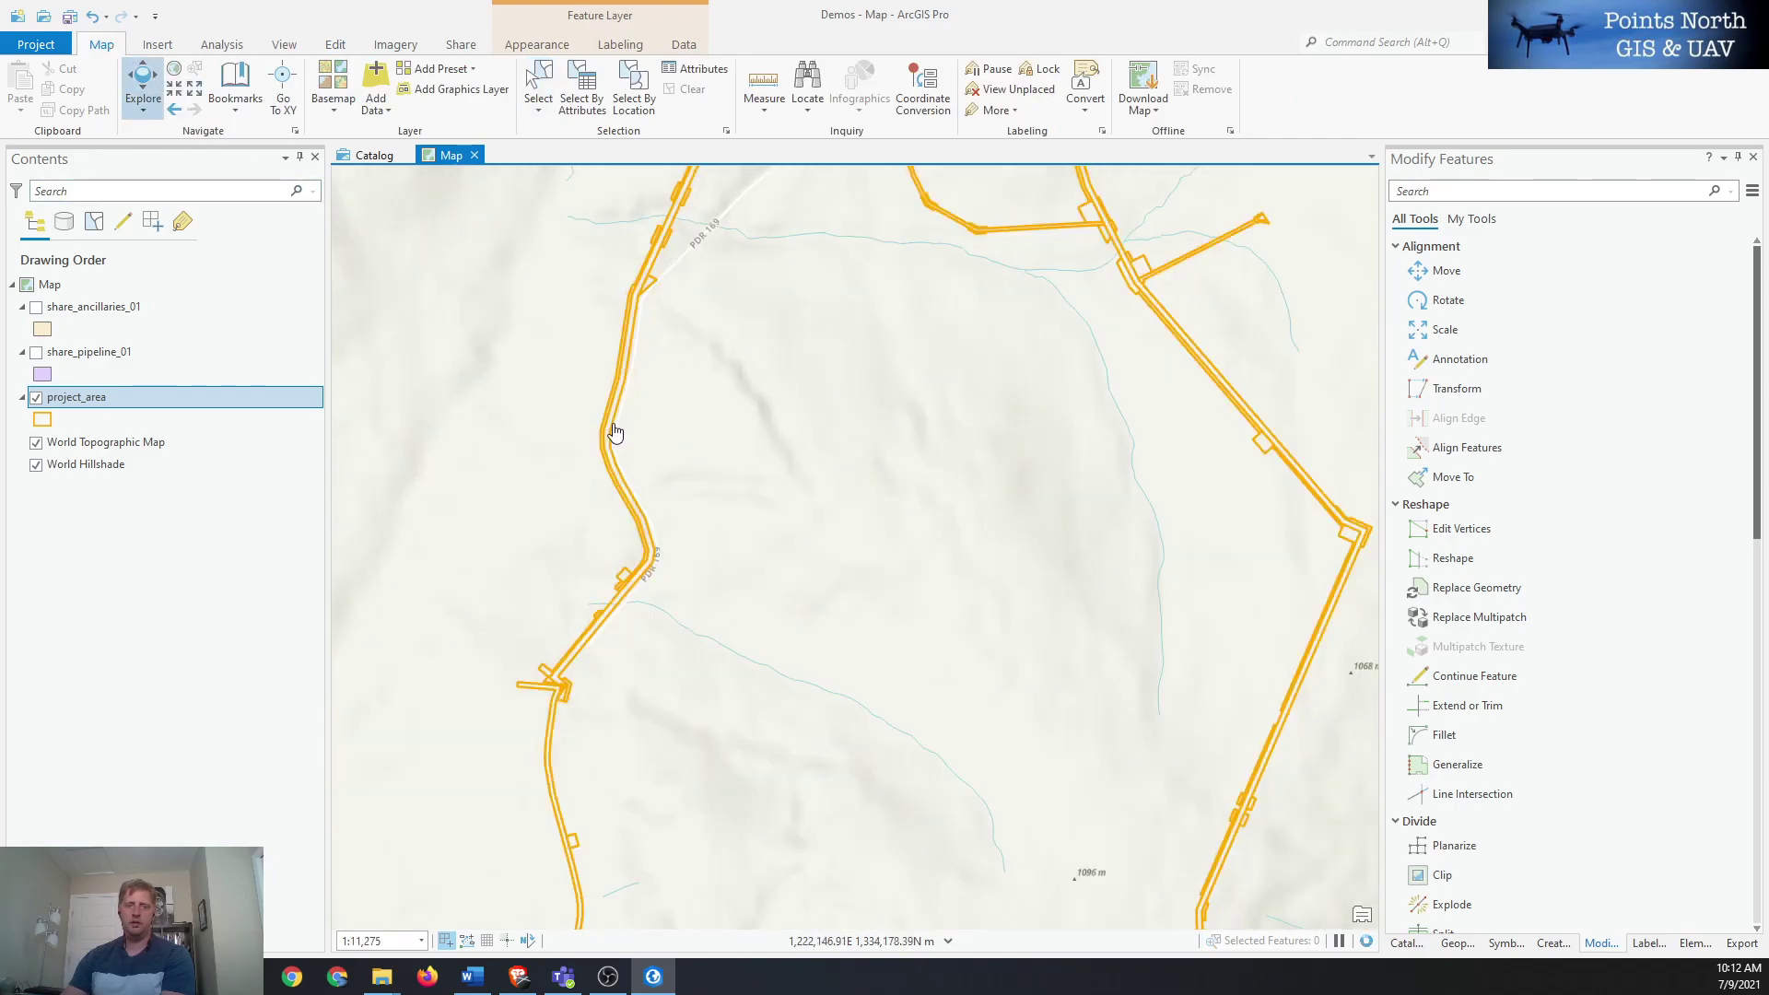
scroll(745, 550, "up", 3)
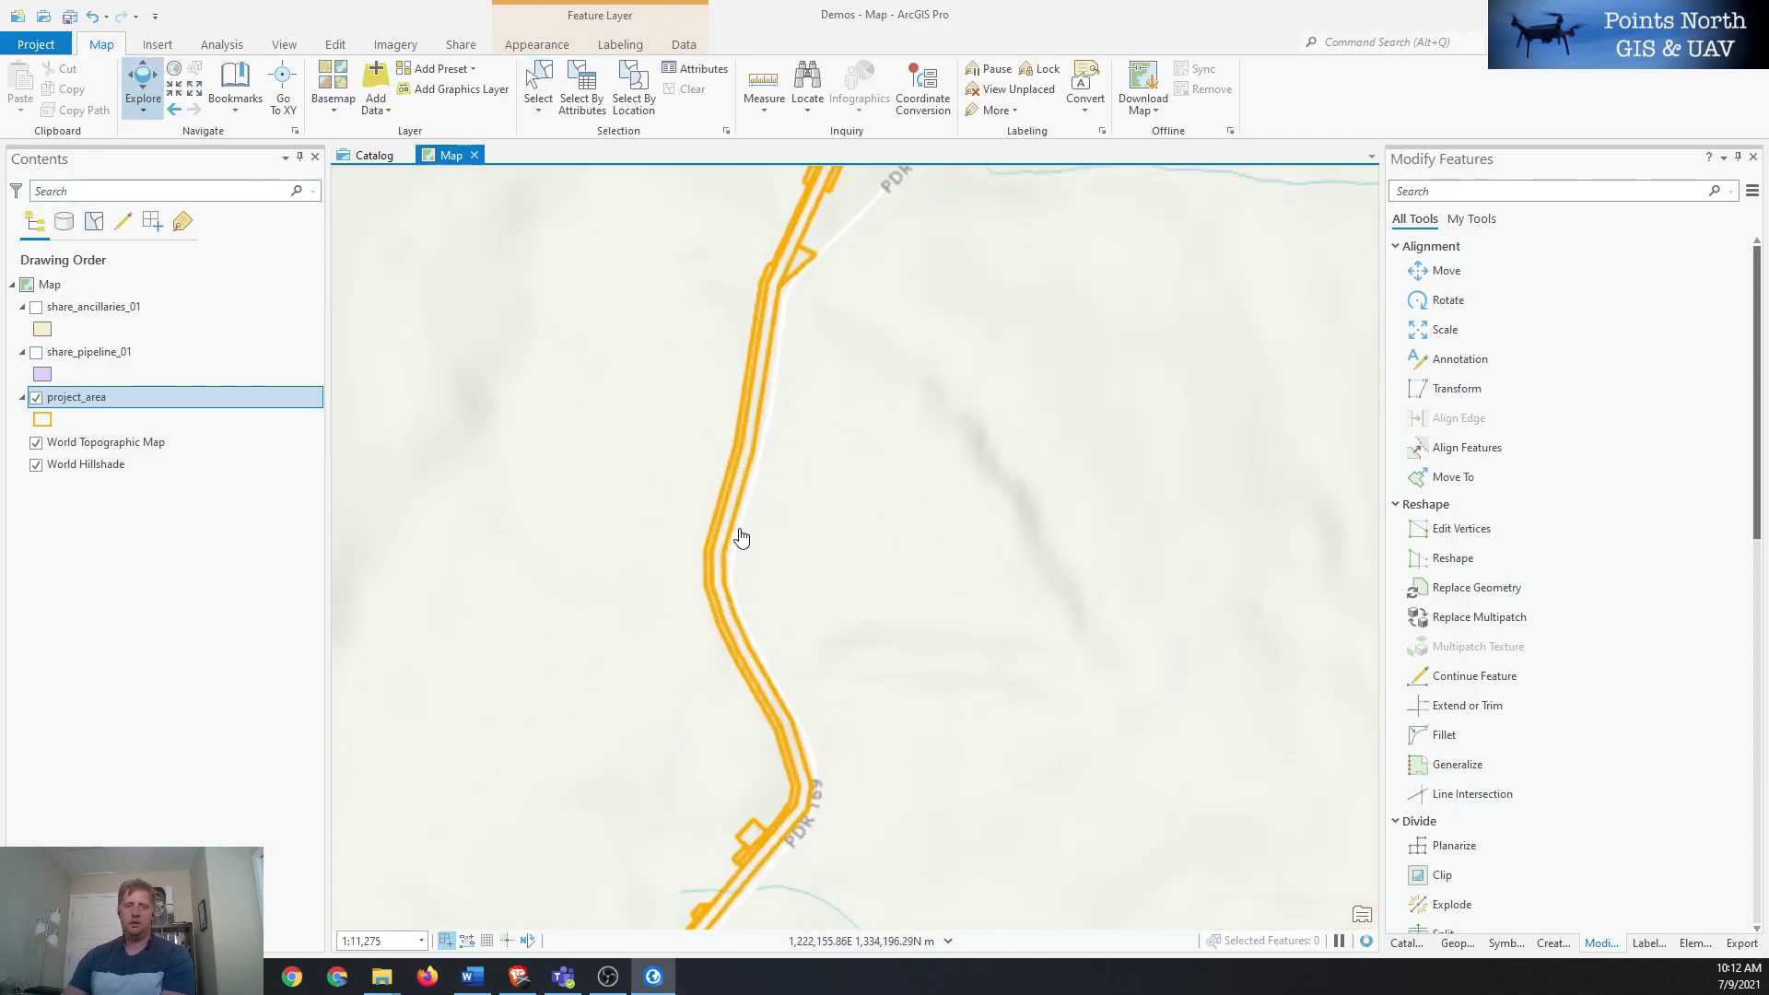
left_click(752, 441)
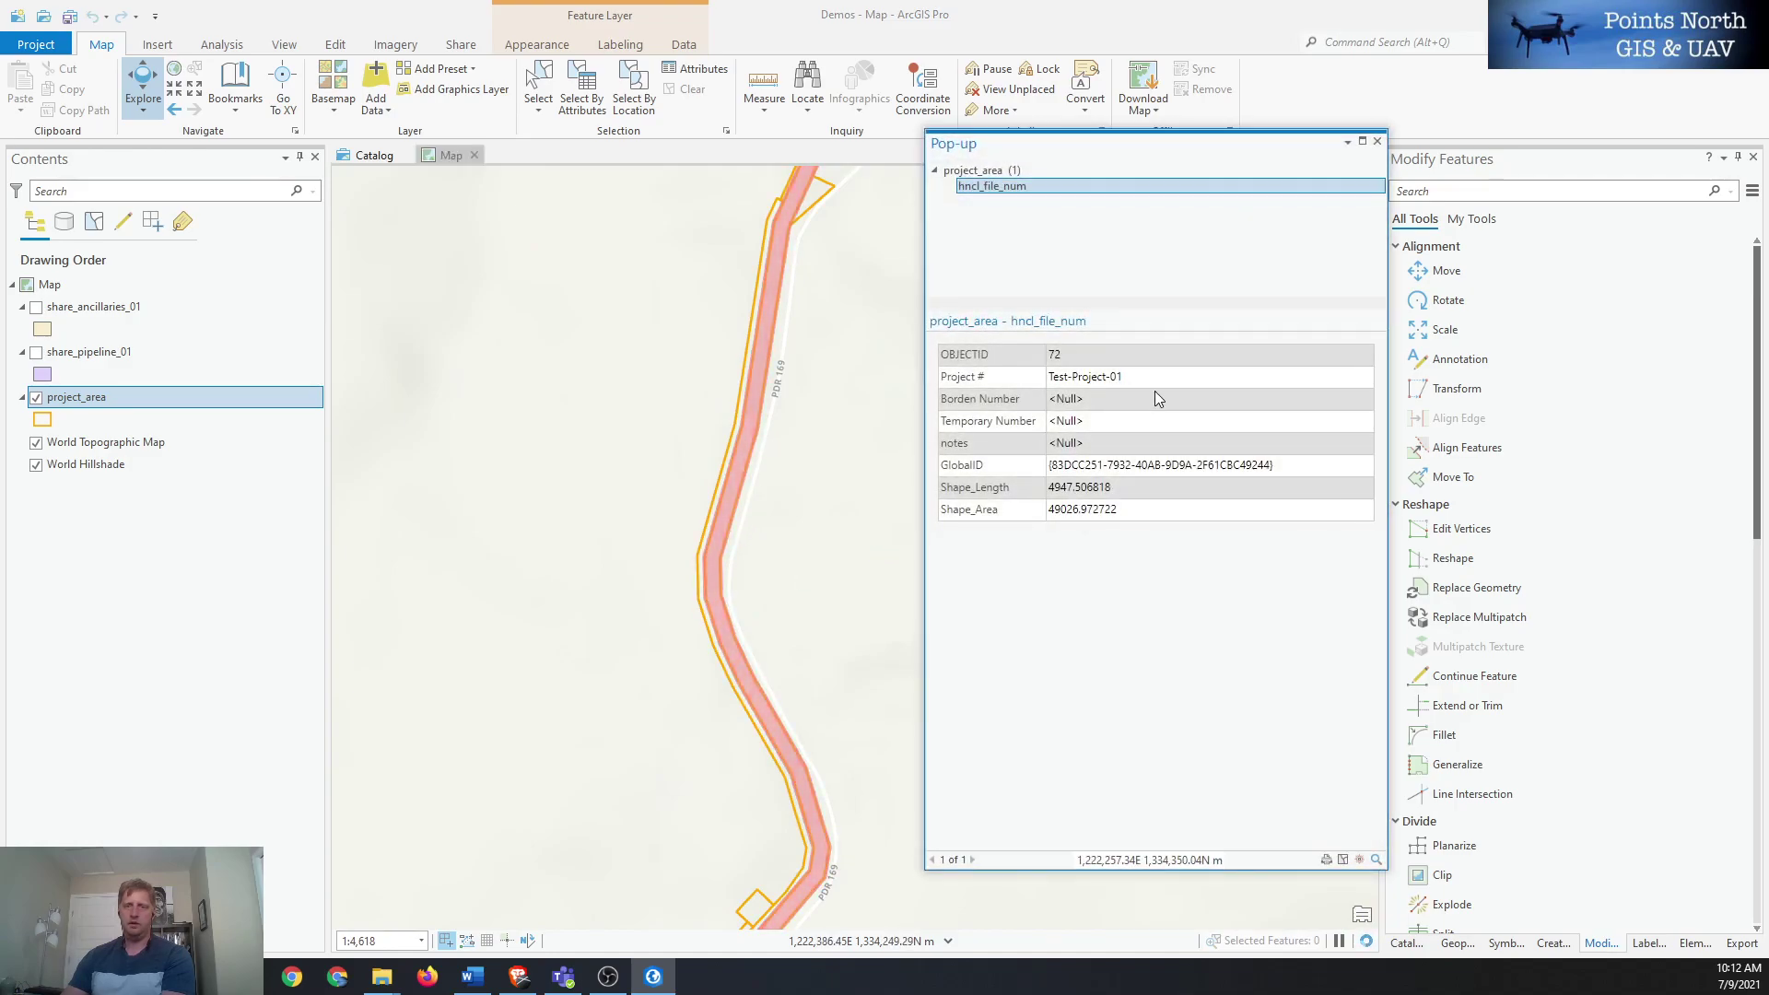
left_click(1377, 141)
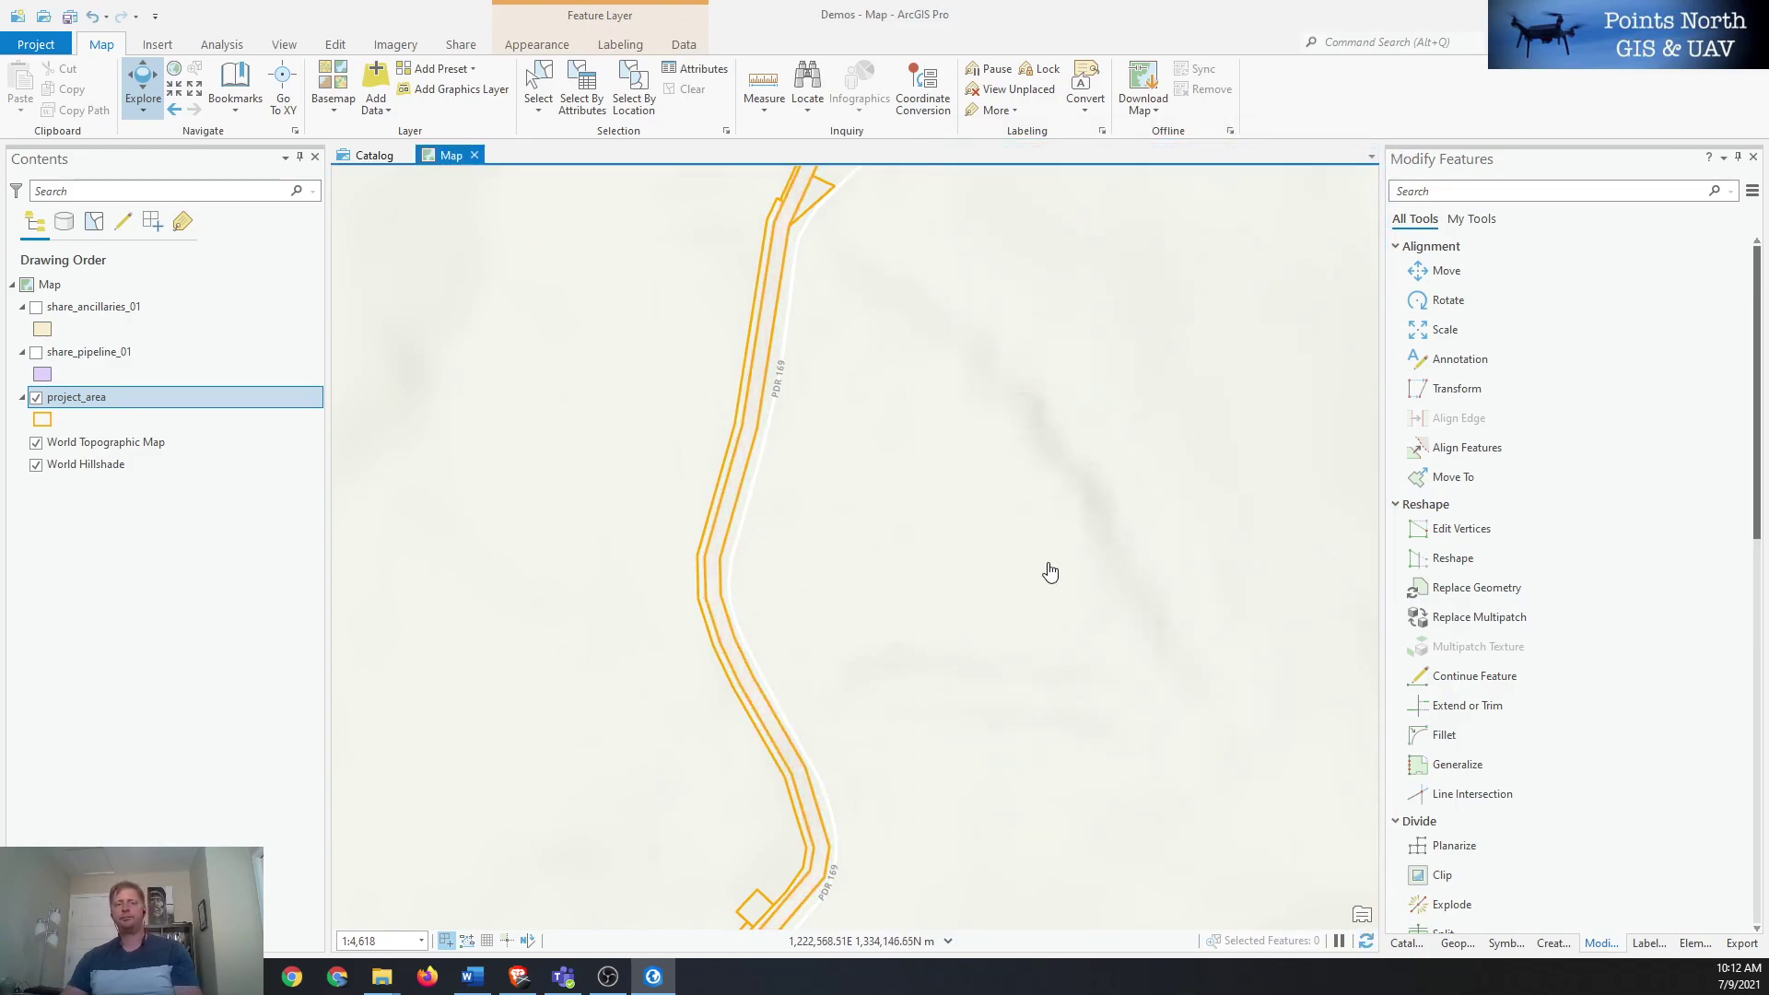
Zoom out and pan to recentre the pipeline network.
scroll(959, 529, "down", 5)
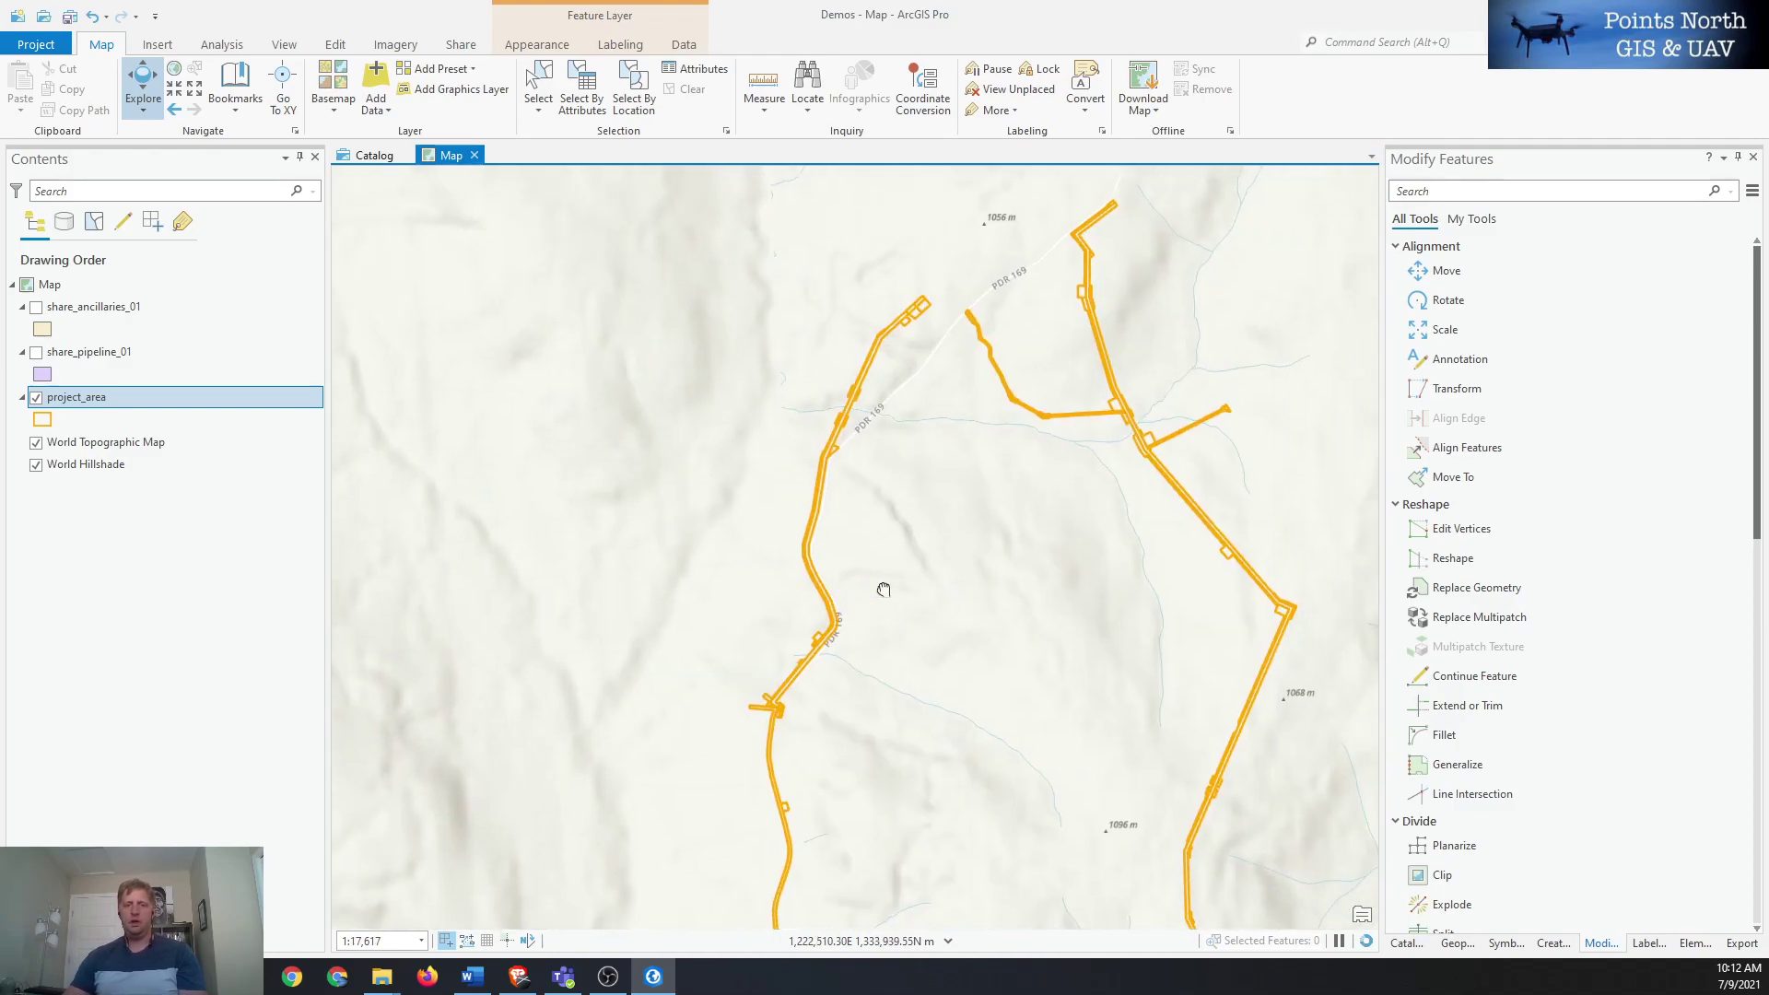
left_click_drag(834, 671, 881, 466)
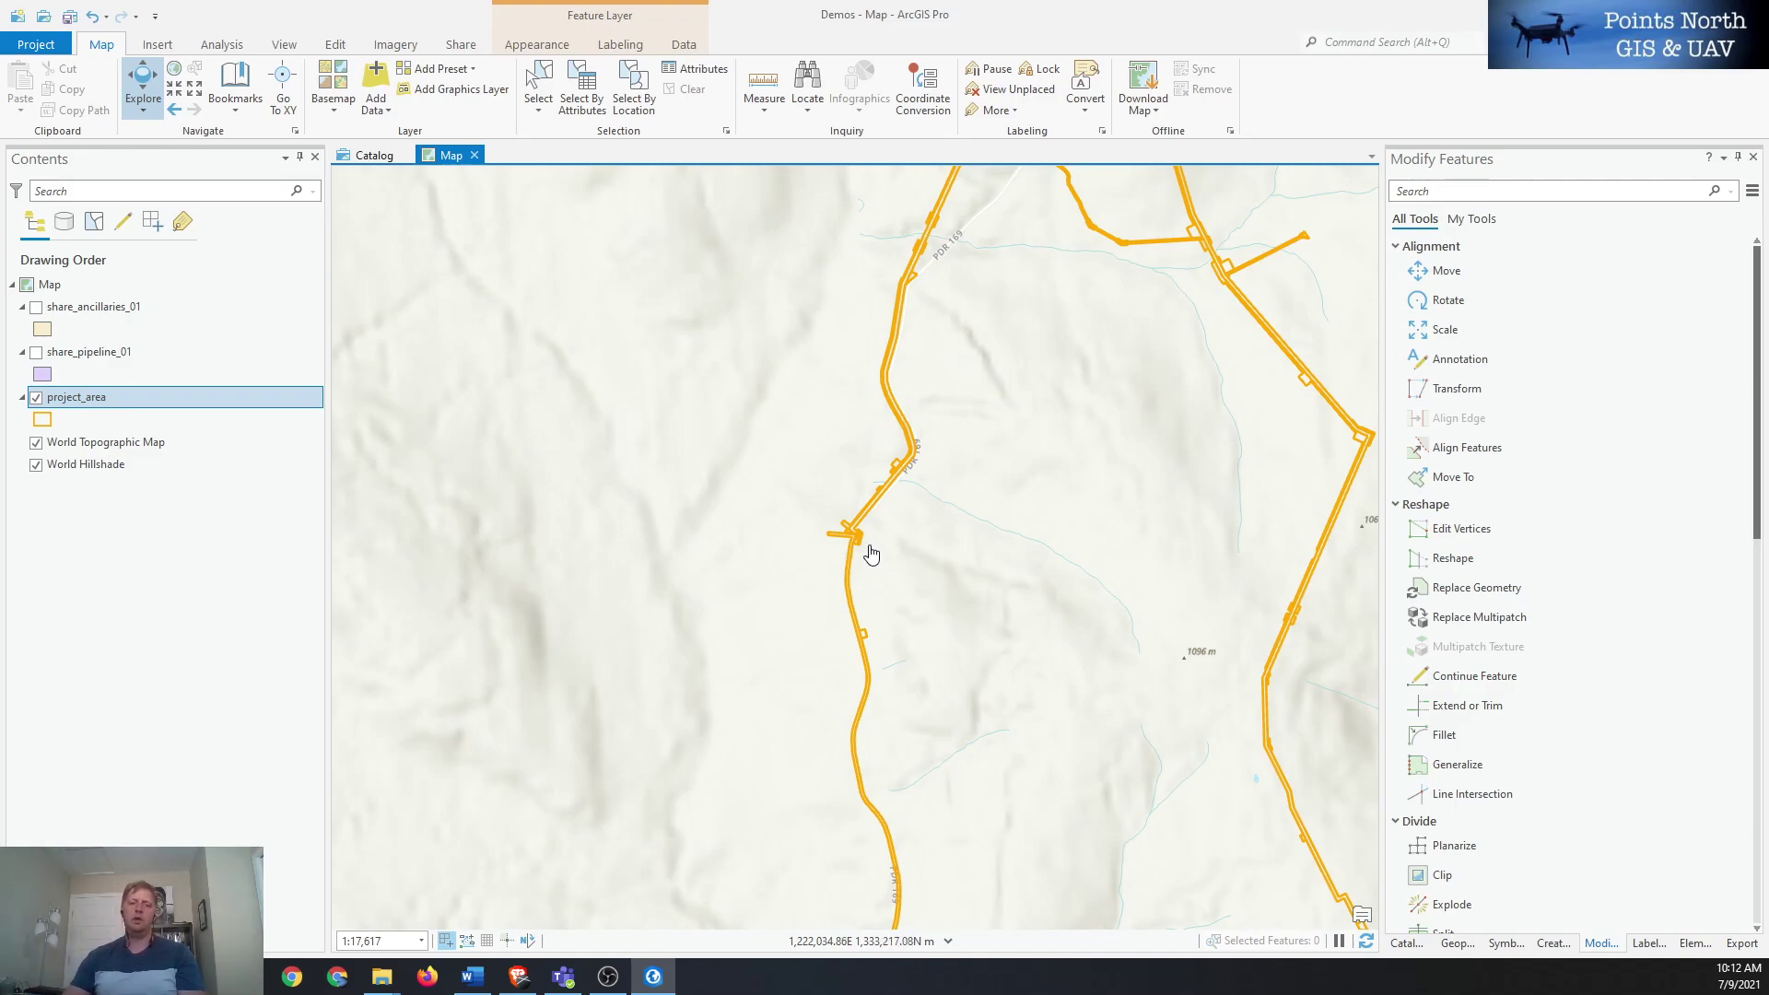
left_click_drag(932, 517, 849, 601)
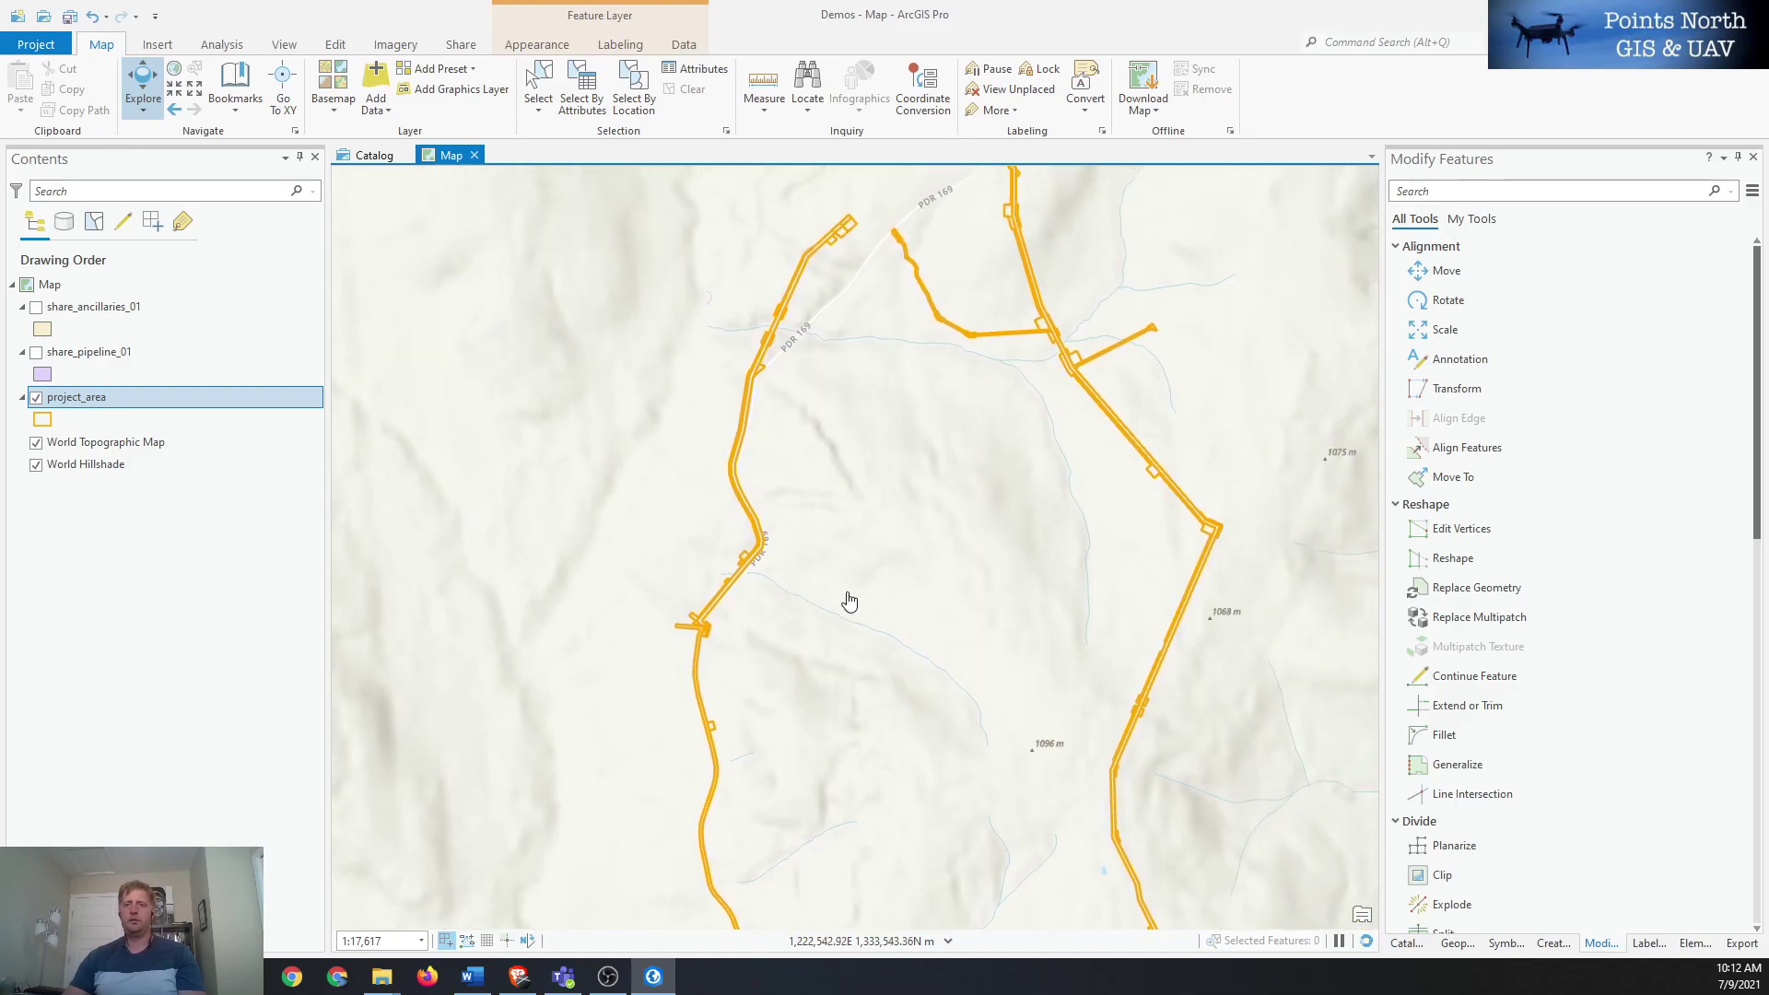